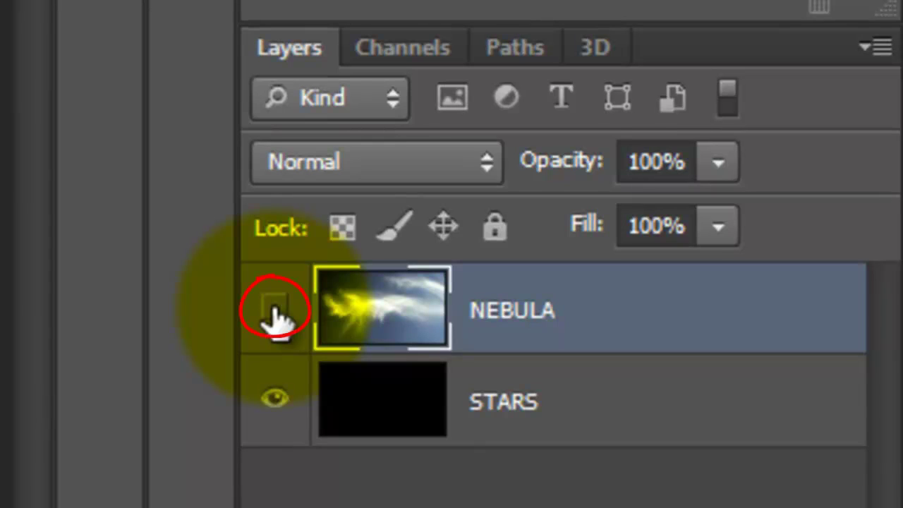
# Add 5% Gaussian monochromatic noise to the STARS layer
pyautogui.click(368, 417)
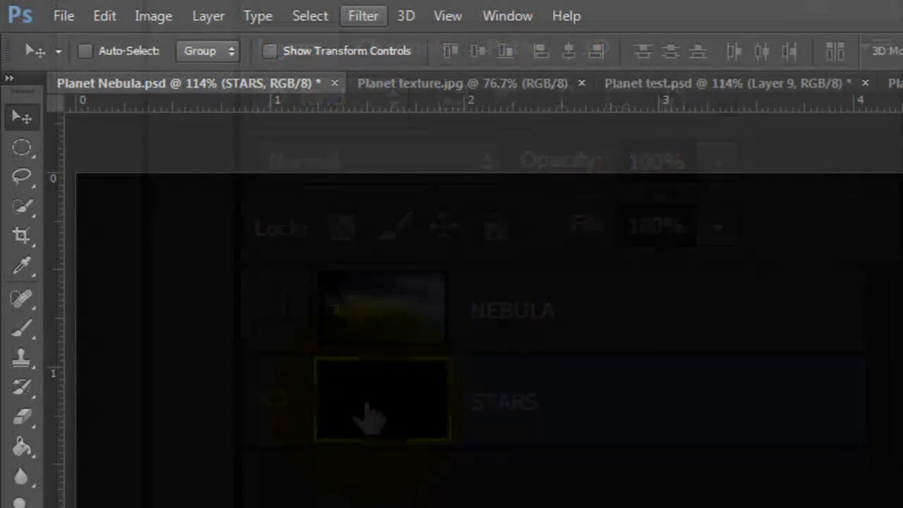
pyautogui.click(364, 15)
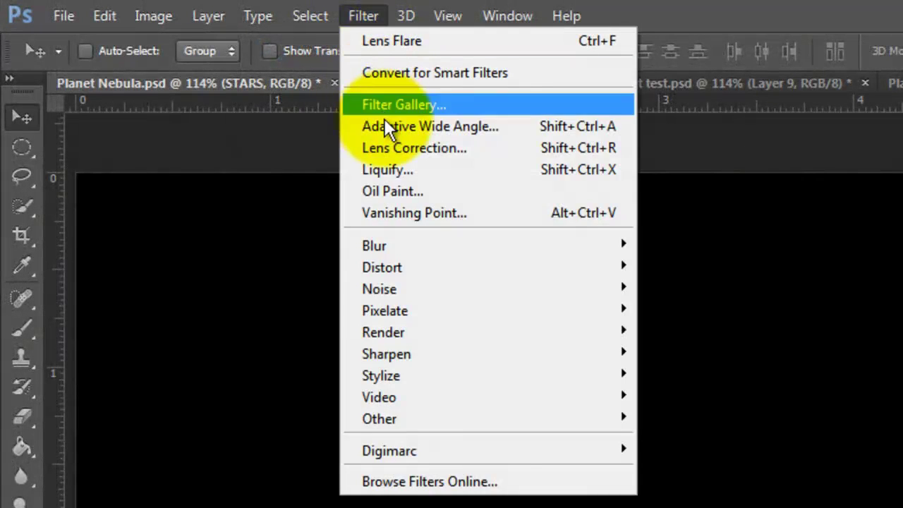
pyautogui.moveTo(391, 291)
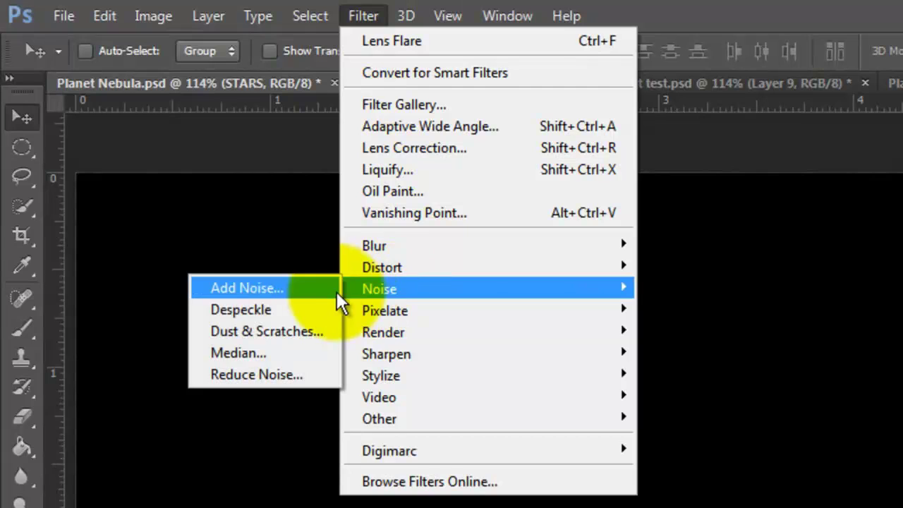
pyautogui.click(263, 292)
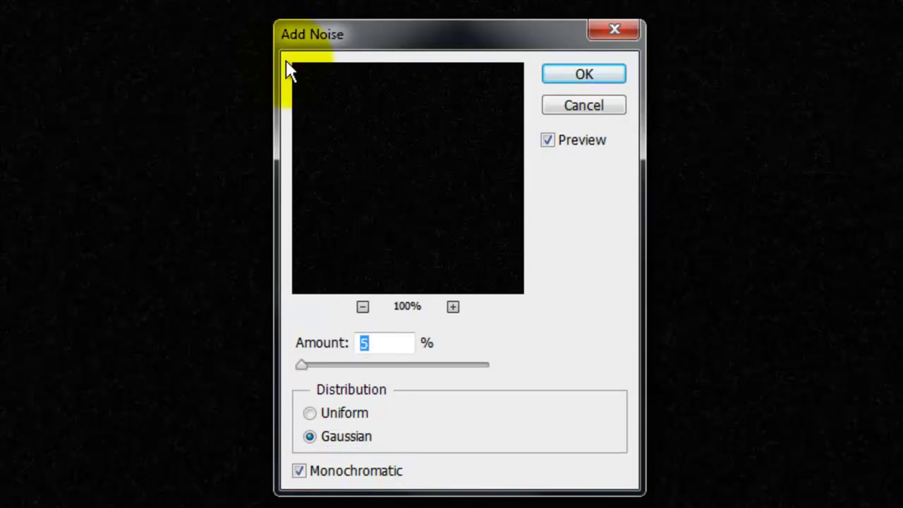
pyautogui.click(575, 74)
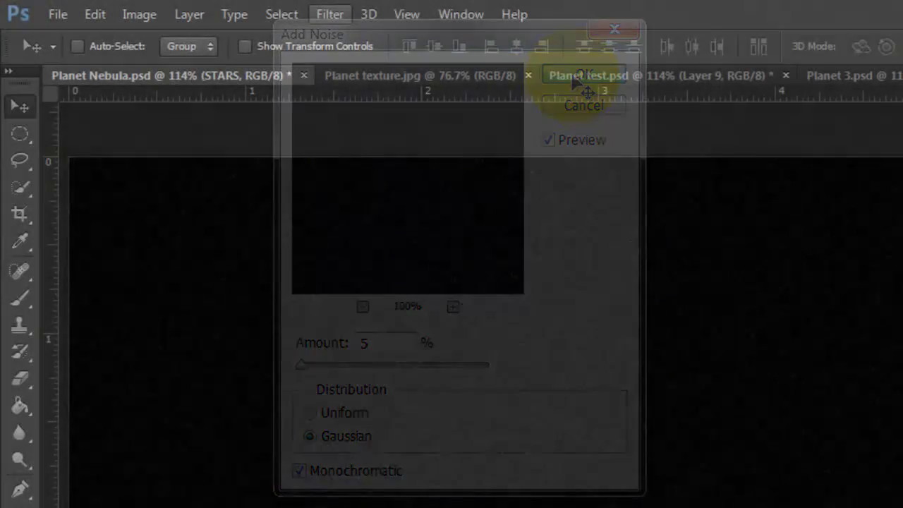
# Soften the star noise with a 0.3-pixel Gaussian Blur
pyautogui.click(328, 14)
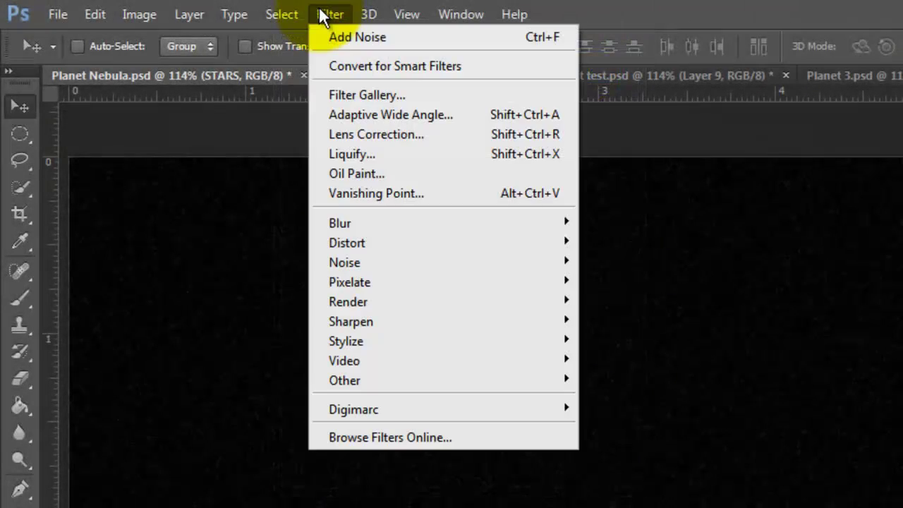
pyautogui.moveTo(338, 223)
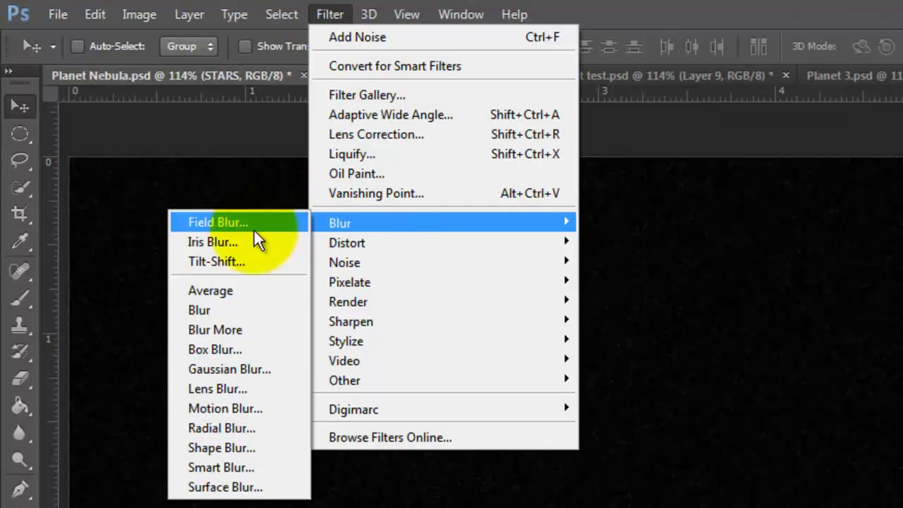
pyautogui.click(237, 374)
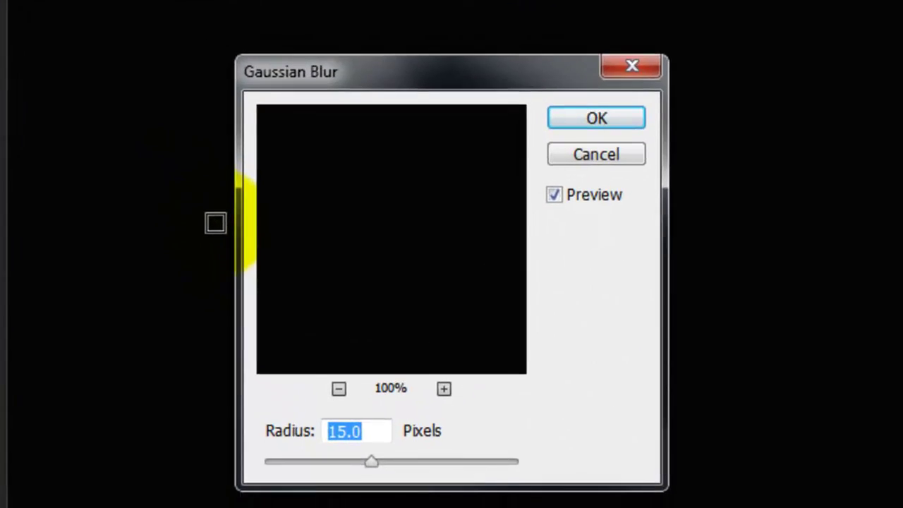
pyautogui.write('.3')
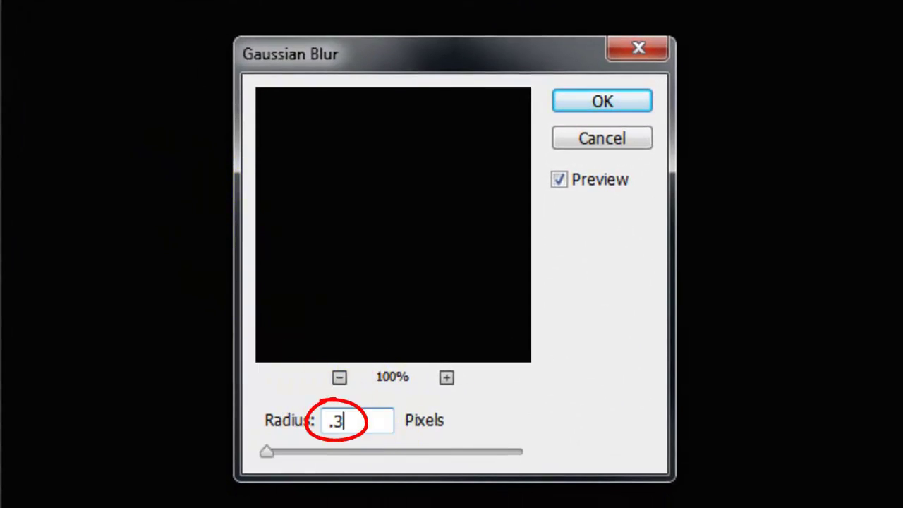
pyautogui.press('Return')
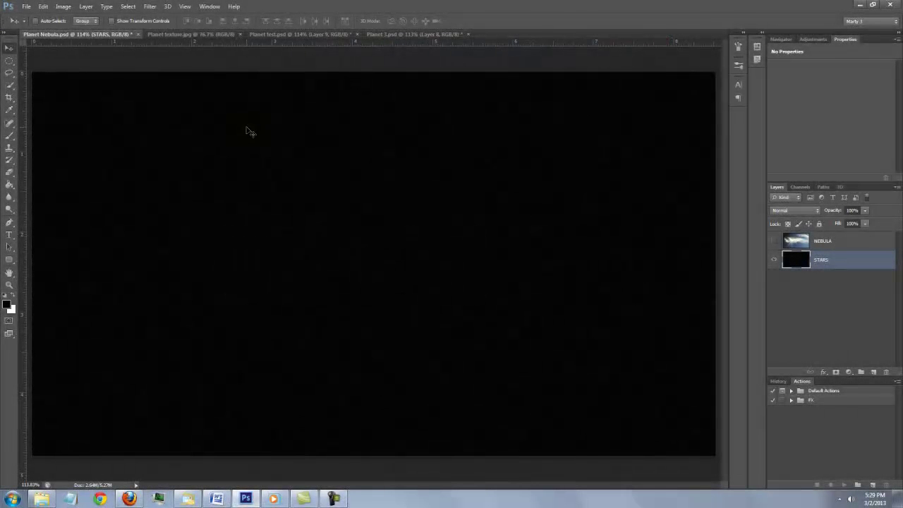
# Apply Levels to STARS with black input 18 and white input 48
pyautogui.hotkey('ctrl', 'l')
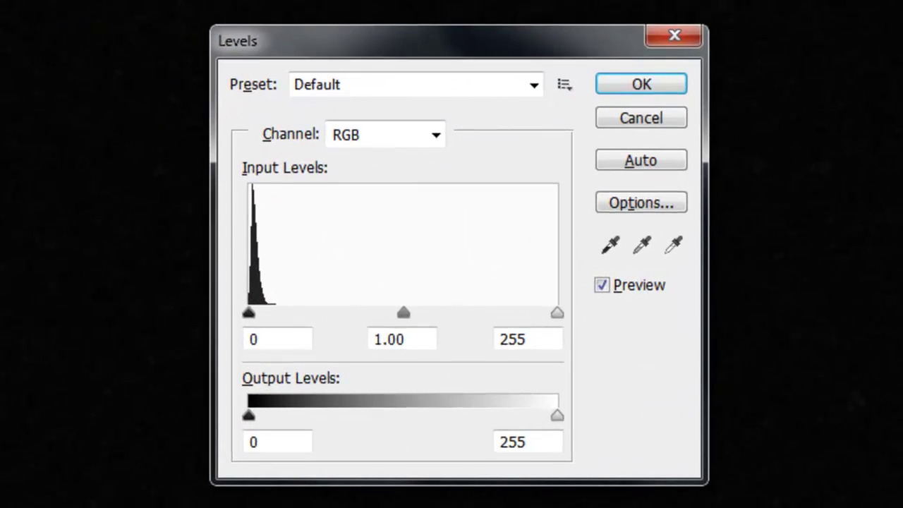
pyautogui.click(247, 314)
pyautogui.write('18')
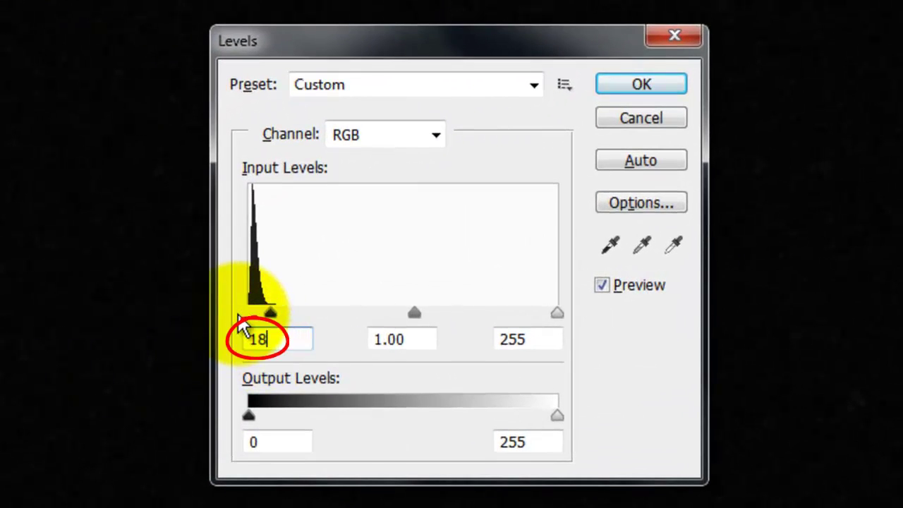
pyautogui.click(529, 339)
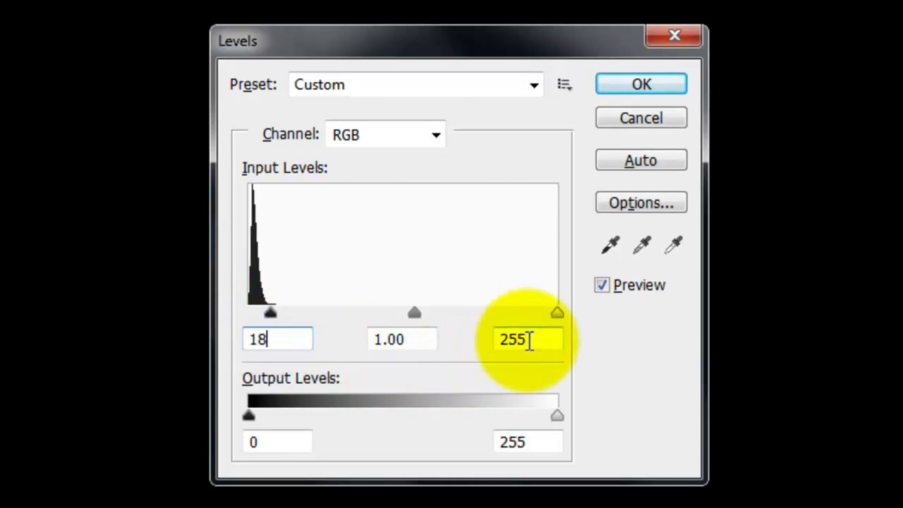
pyautogui.press('BackSpace')
pyautogui.press('BackSpace')
pyautogui.press('BackSpace')
pyautogui.write('48')
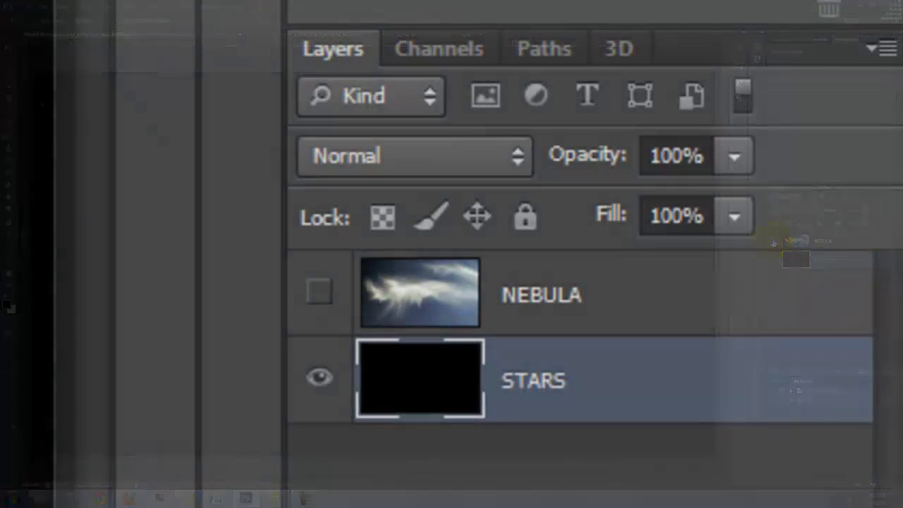
# Show and select the NEBULA layer, then desaturate it to greyscale
pyautogui.click(775, 242)
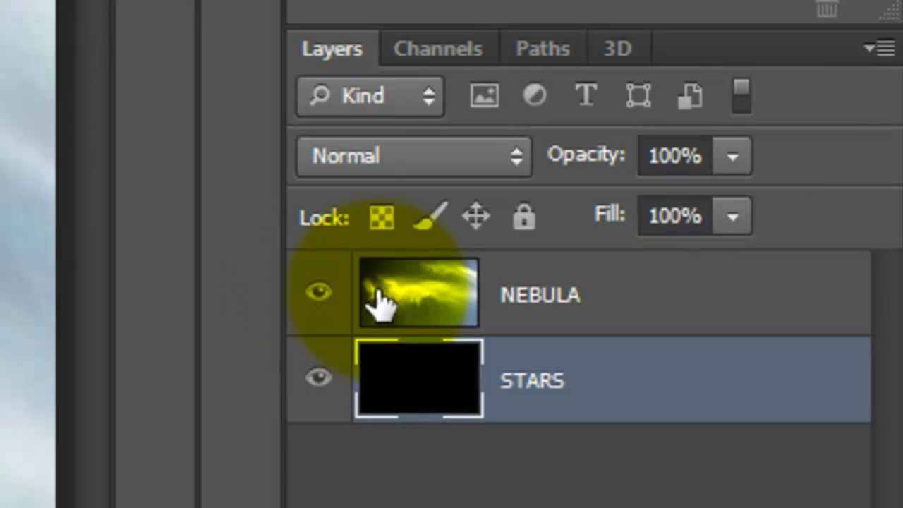
pyautogui.click(418, 298)
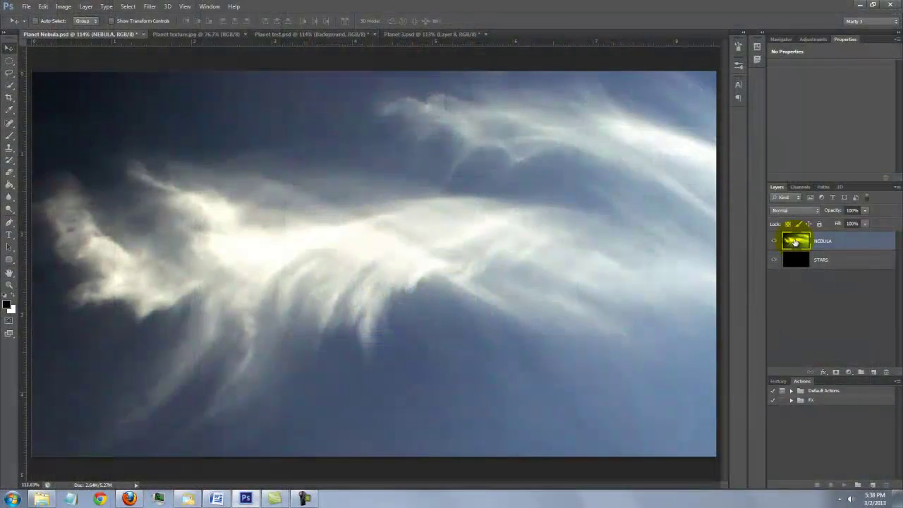
pyautogui.hotkey('ctrl', 'shift', 'u')
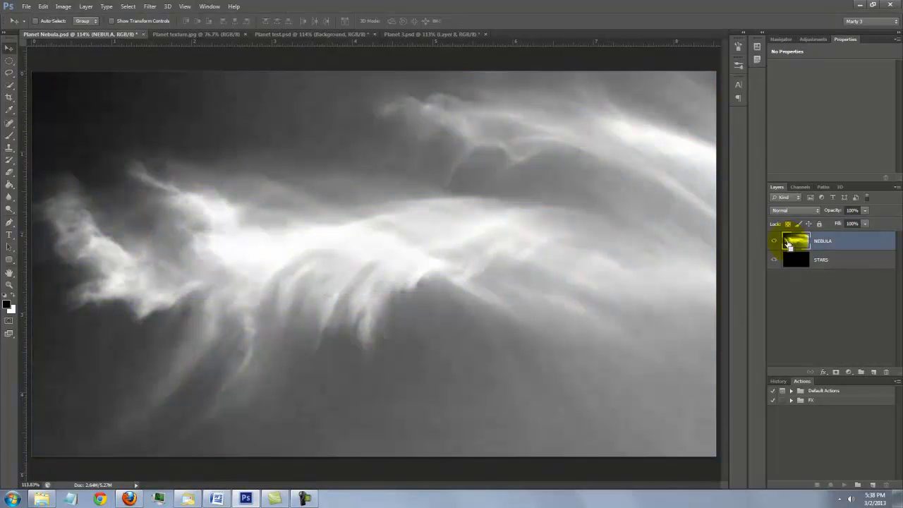
# Darken NEBULA with Levels at black input 12 and midtone 0.54
pyautogui.hotkey('ctrl', 'l')
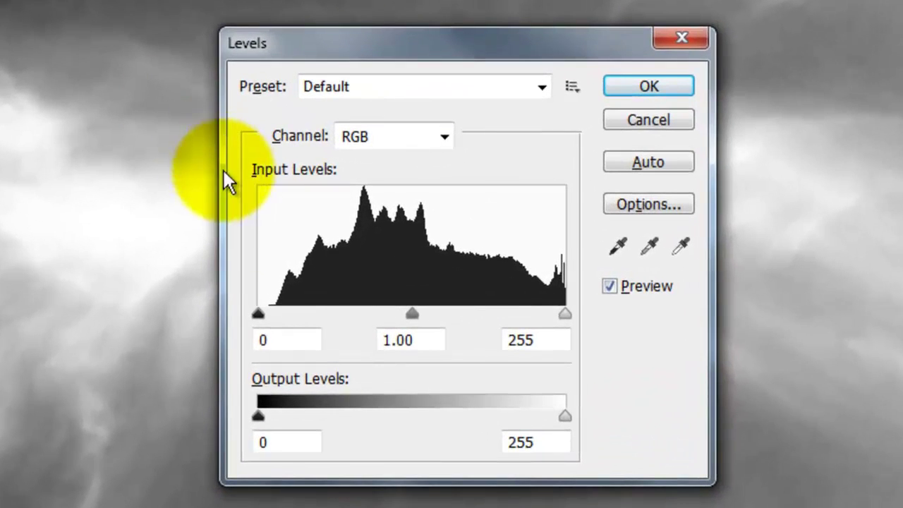
pyautogui.doubleClick(260, 340)
pyautogui.write('12')
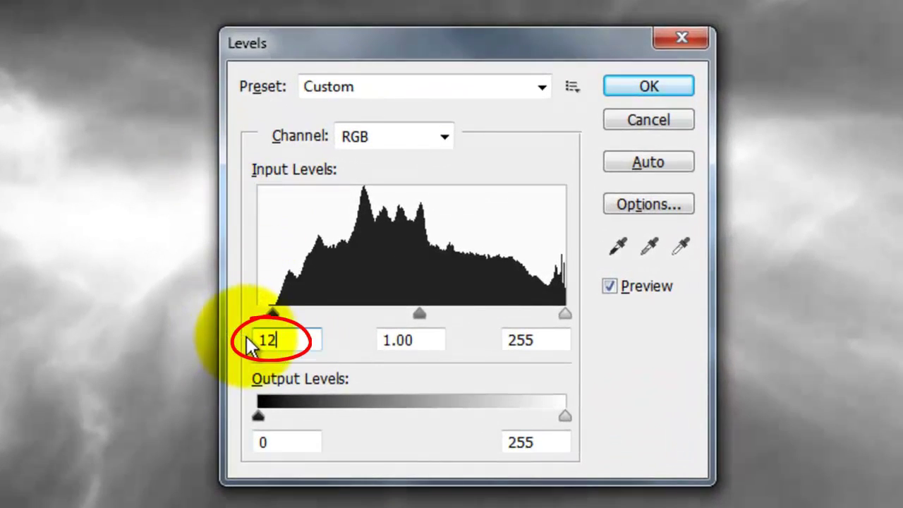
pyautogui.moveTo(425, 340); pyautogui.dragTo(383, 339)
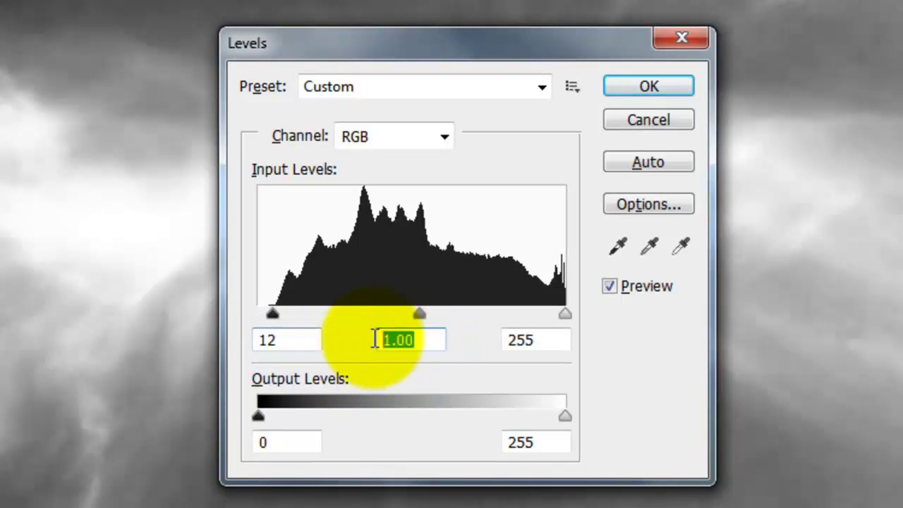
pyautogui.write('.54')
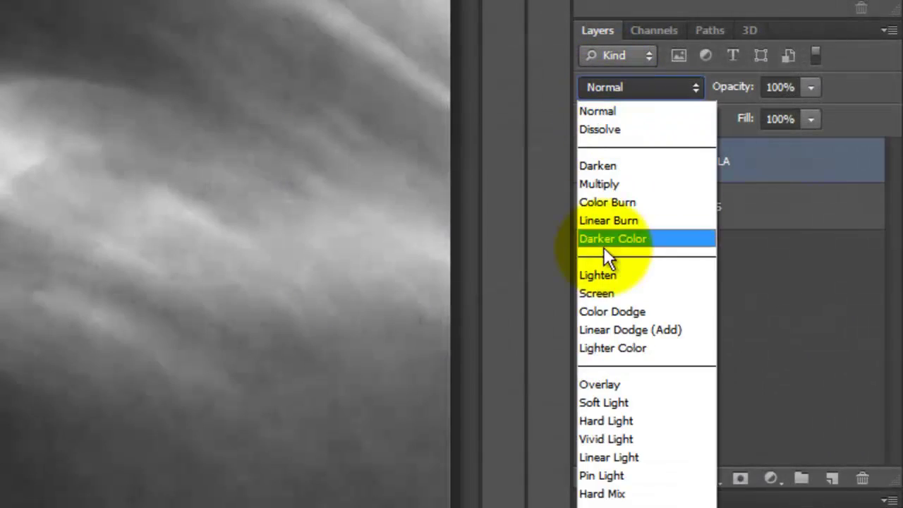
# Set NEBULA to Screen blend mode at 37% opacity
pyautogui.click(605, 293)
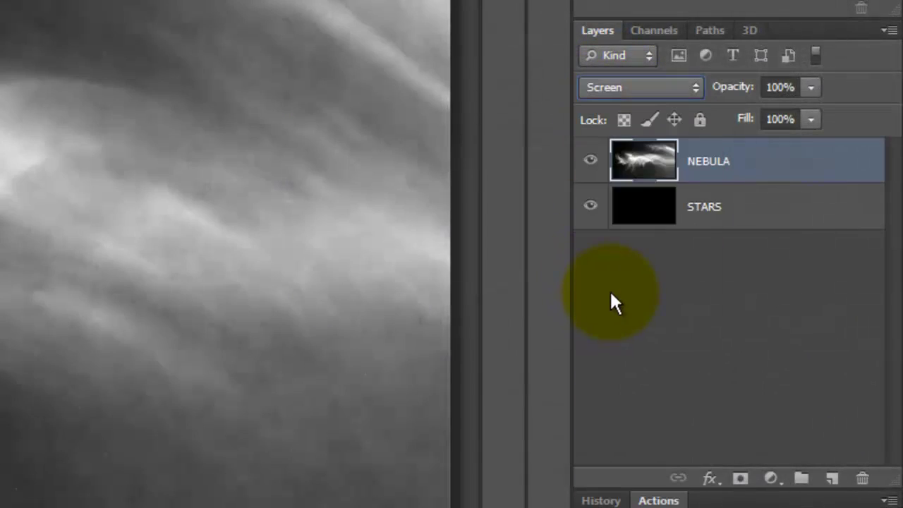
pyautogui.click(780, 87)
pyautogui.write('37')
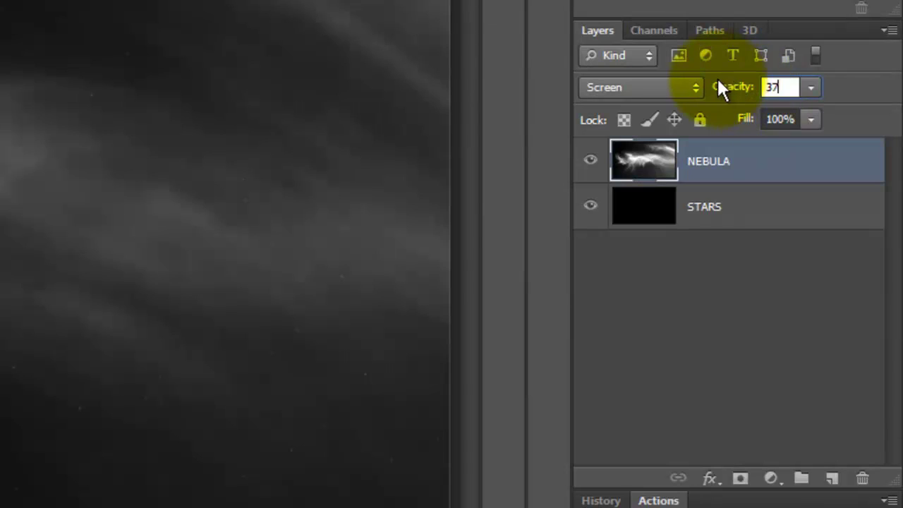
pyautogui.press('Return')
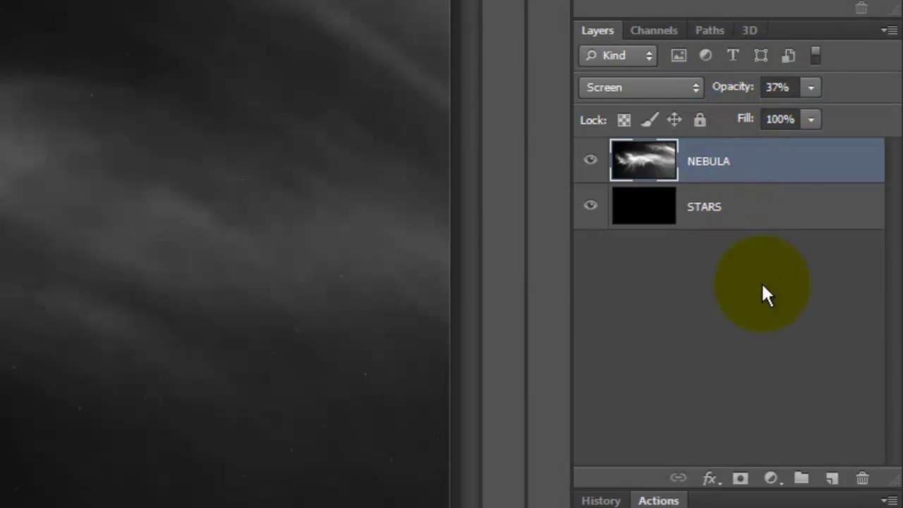
# Add a new Layer 1 above NEBULA in Color Dodge blend mode
pyautogui.click(831, 482)
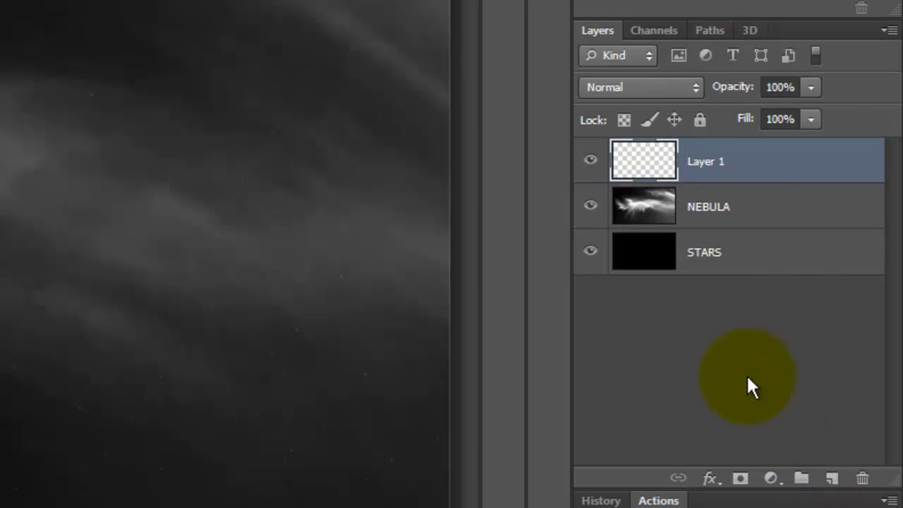
pyautogui.click(646, 87)
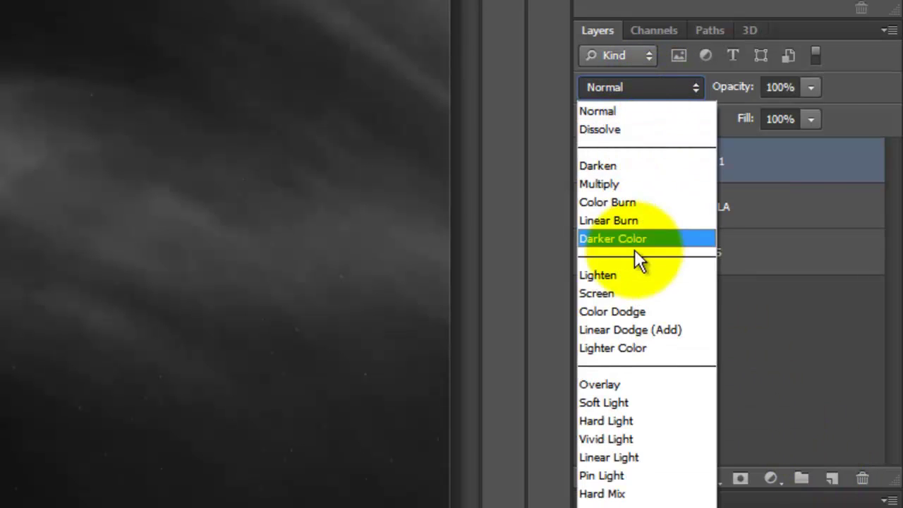
pyautogui.click(645, 312)
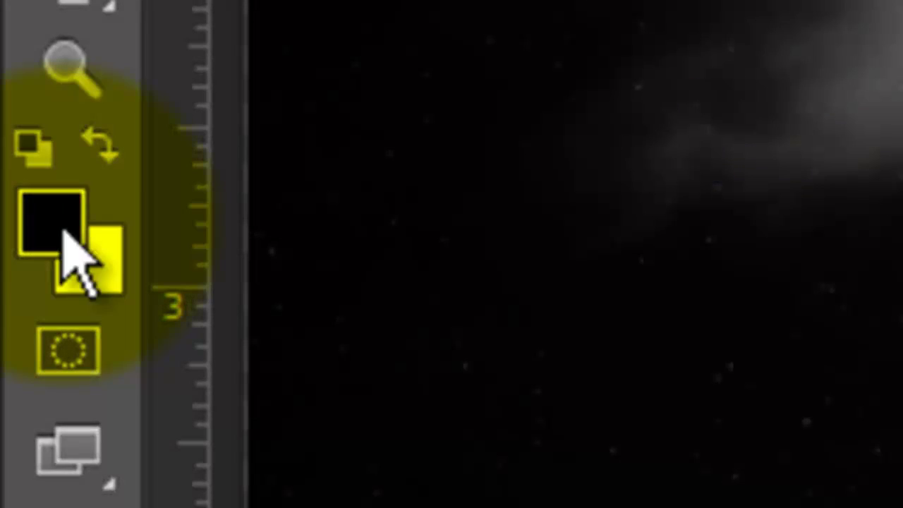
# Paint purple #9b11c9 over the left, top-right, lower-right and lower-left clouds
pyautogui.click(62, 229)
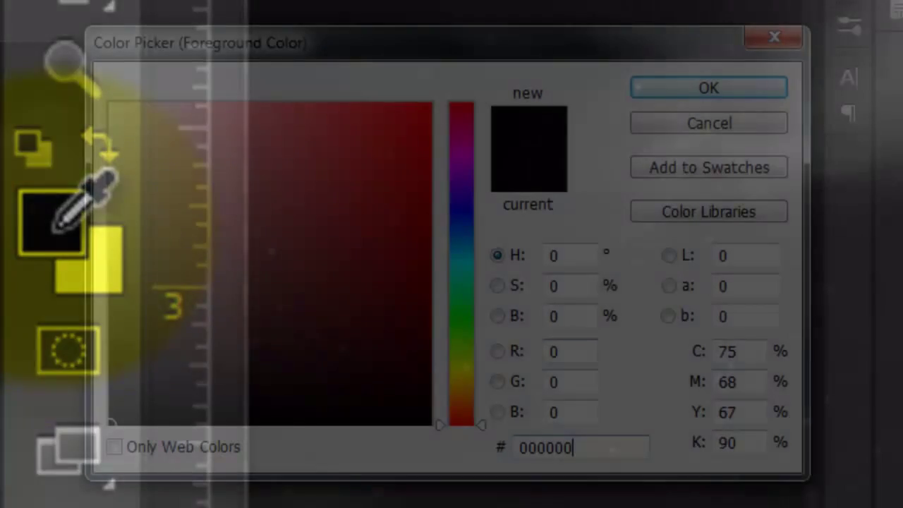
pyautogui.click(539, 441)
pyautogui.write('9')
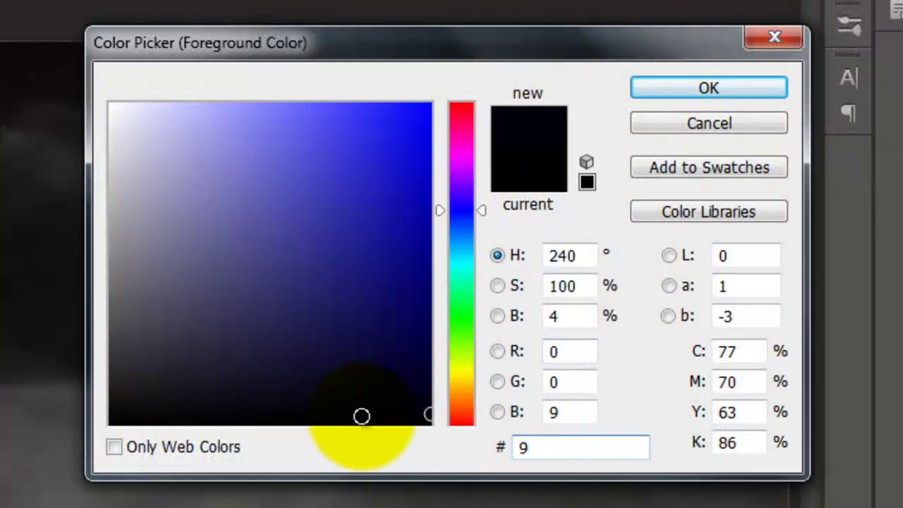
pyautogui.write('b11c9')
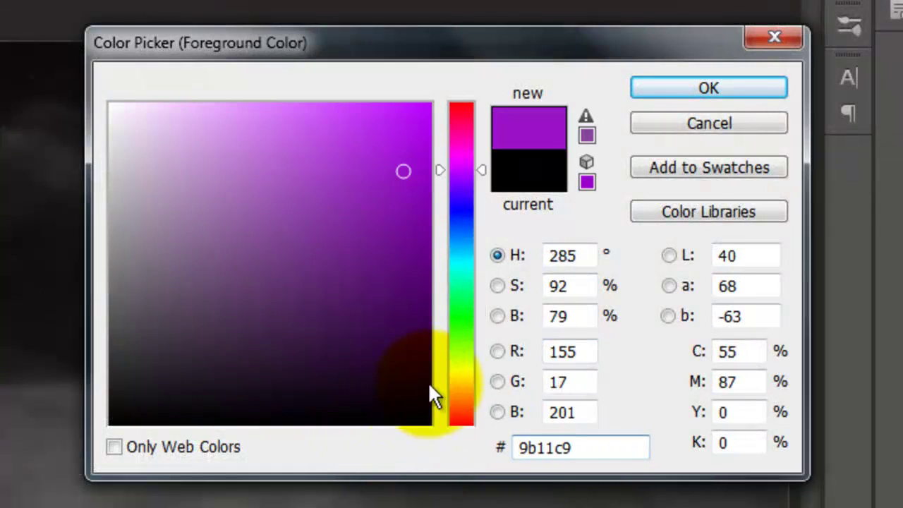
pyautogui.click(718, 86)
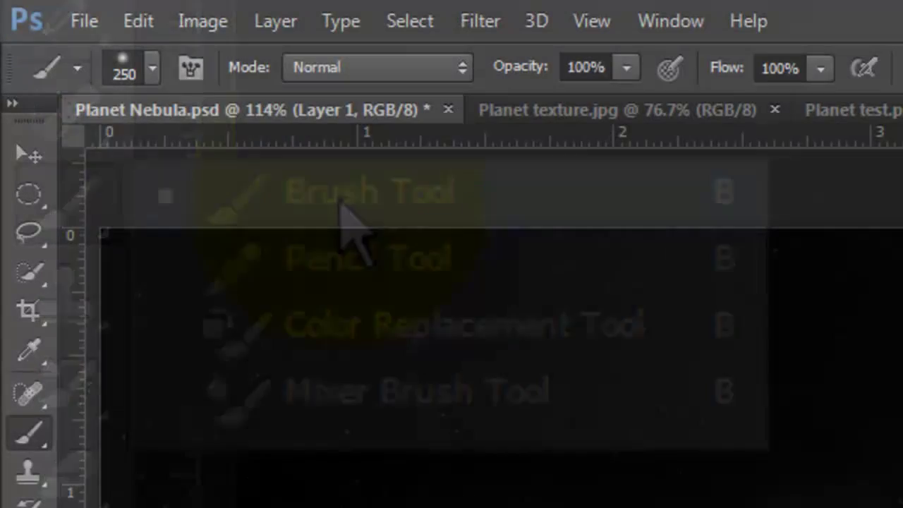
pyautogui.click(153, 71)
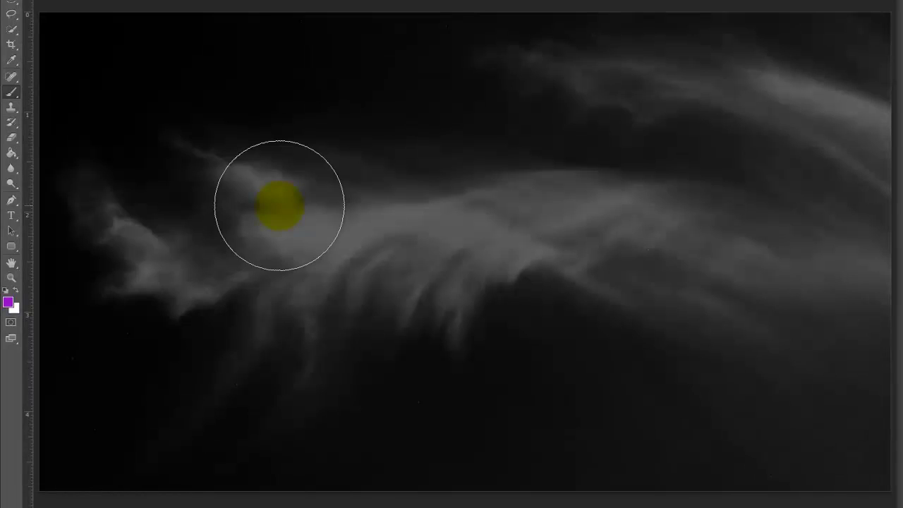
pyautogui.press('[')
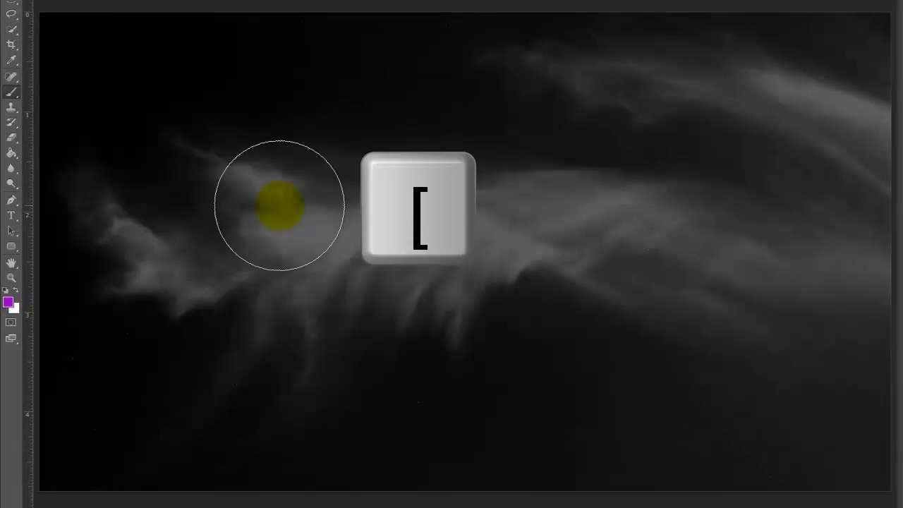
pyautogui.press(']')
pyautogui.press(']')
pyautogui.press(']')
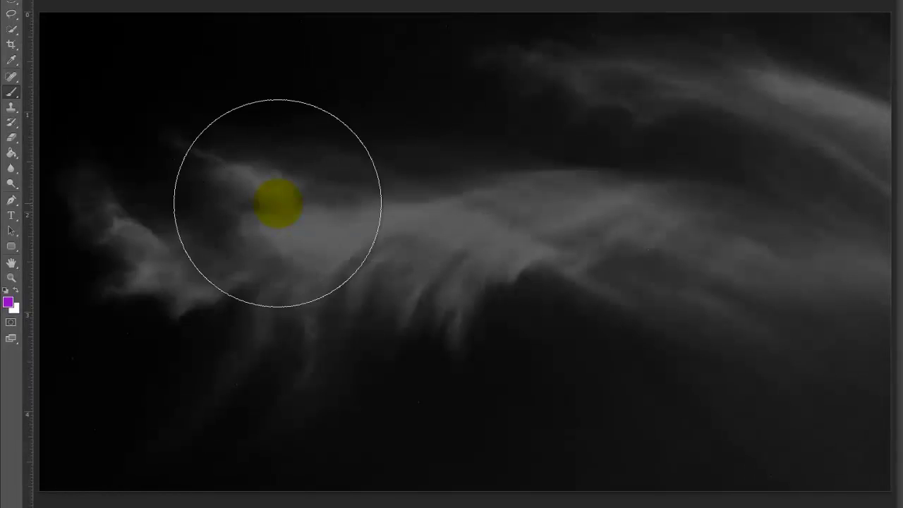
pyautogui.moveTo(250, 226); pyautogui.dragTo(363, 219)
pyautogui.moveTo(693, 91); pyautogui.dragTo(551, 78)
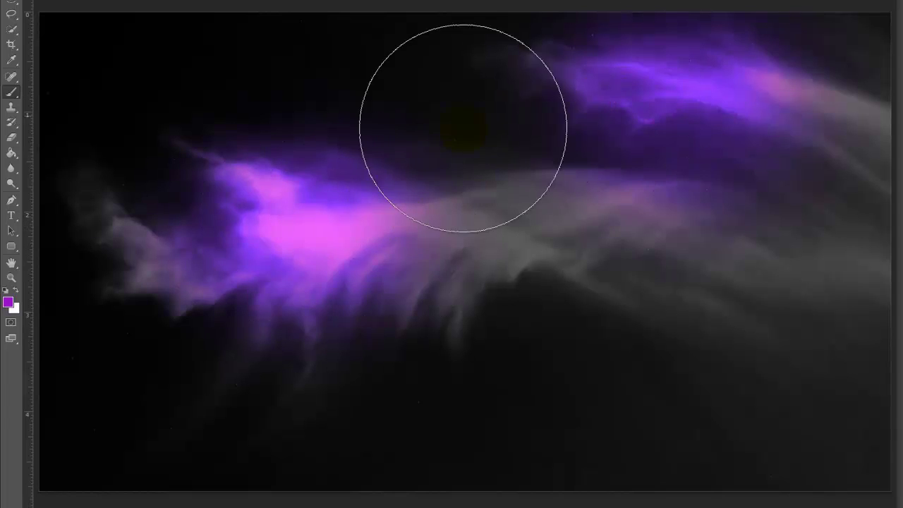
pyautogui.moveTo(819, 367); pyautogui.dragTo(766, 388)
pyautogui.moveTo(162, 383)
pyautogui.mouseDown()
pyautogui.moveTo(222, 403)
pyautogui.moveTo(428, 379)
pyautogui.moveTo(439, 367)
pyautogui.moveTo(434, 377)
pyautogui.mouseUp()
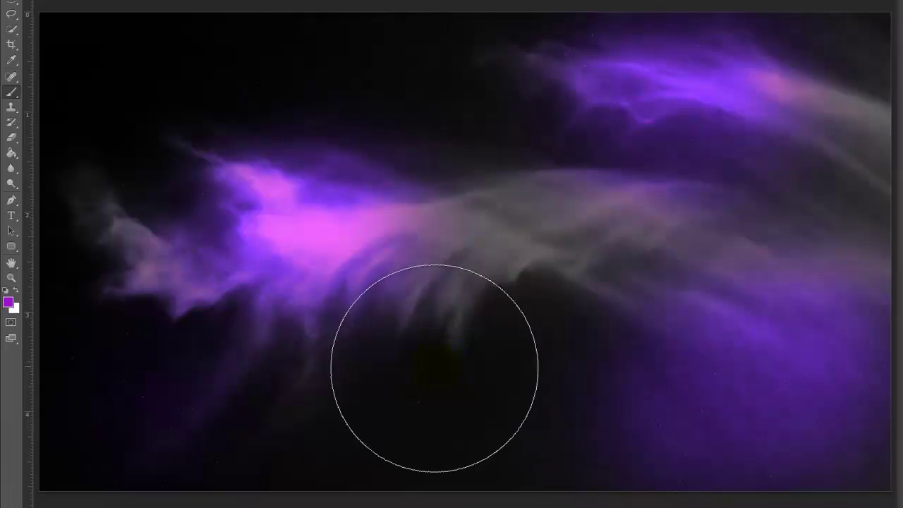
# Paint blue #2174cc over the nebula centre, upper-left and top-right clouds
pyautogui.click(9, 302)
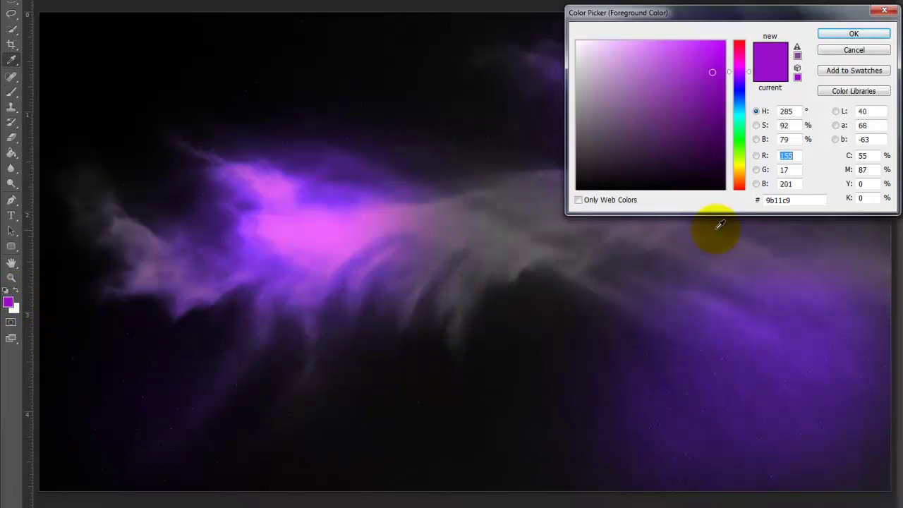
pyautogui.press('Tab')
pyautogui.press('Tab')
pyautogui.press('Tab')
pyautogui.write('2174cc')
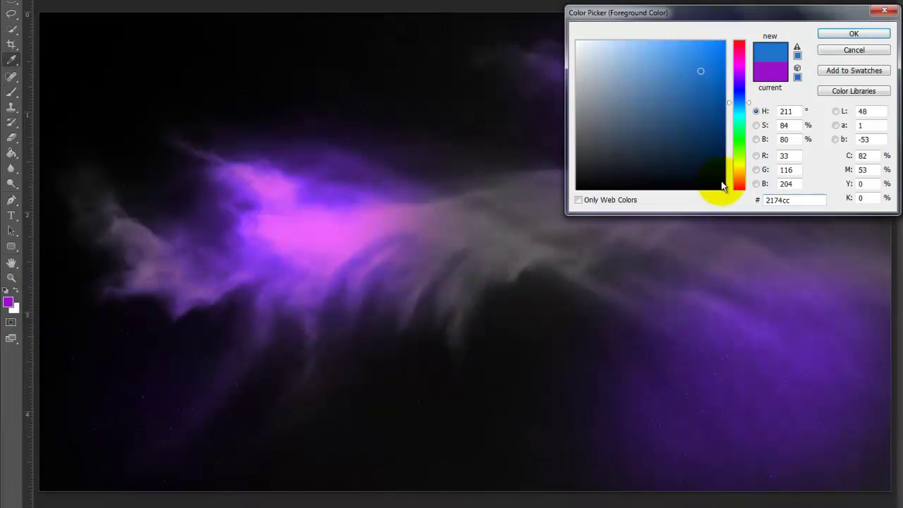
pyautogui.click(854, 33)
pyautogui.moveTo(480, 167)
pyautogui.mouseDown()
pyautogui.moveTo(474, 395)
pyautogui.moveTo(382, 435)
pyautogui.moveTo(363, 174)
pyautogui.moveTo(290, 84)
pyautogui.moveTo(137, 91)
pyautogui.mouseUp()
pyautogui.moveTo(830, 90); pyautogui.dragTo(851, 138)
# Set the foreground colour to light teal #61a6bc
pyautogui.click(9, 302)
pyautogui.doubleClick(777, 200)
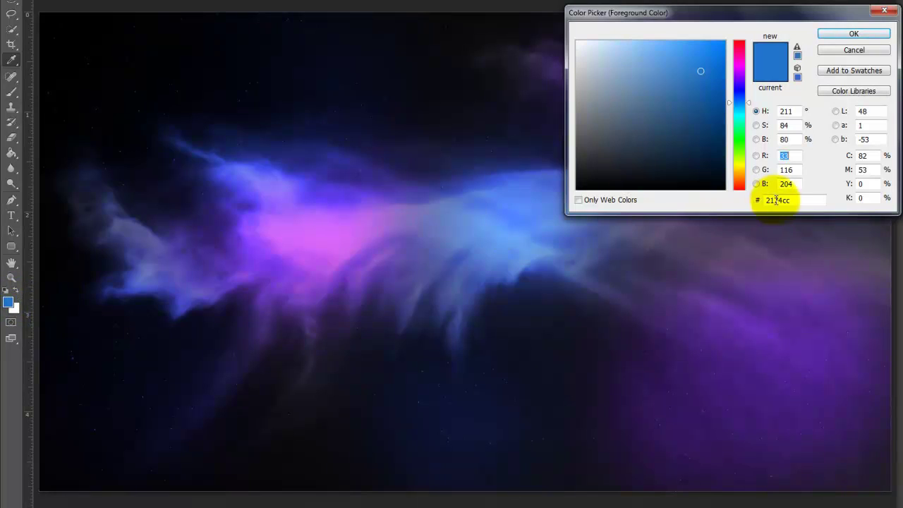
pyautogui.write('61a6bc')
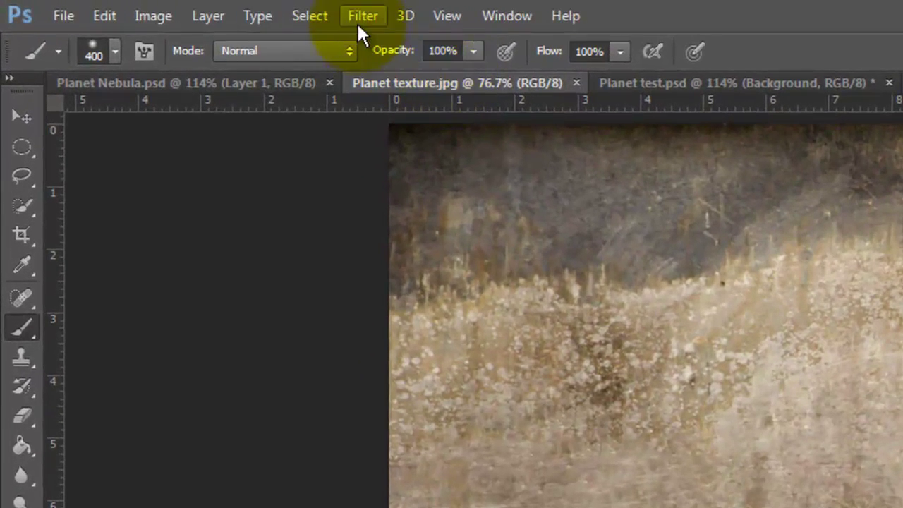
# Apply a 100% Spherize to Planet texture.jpg, then repeat it once more
pyautogui.click(360, 17)
pyautogui.moveTo(386, 268)
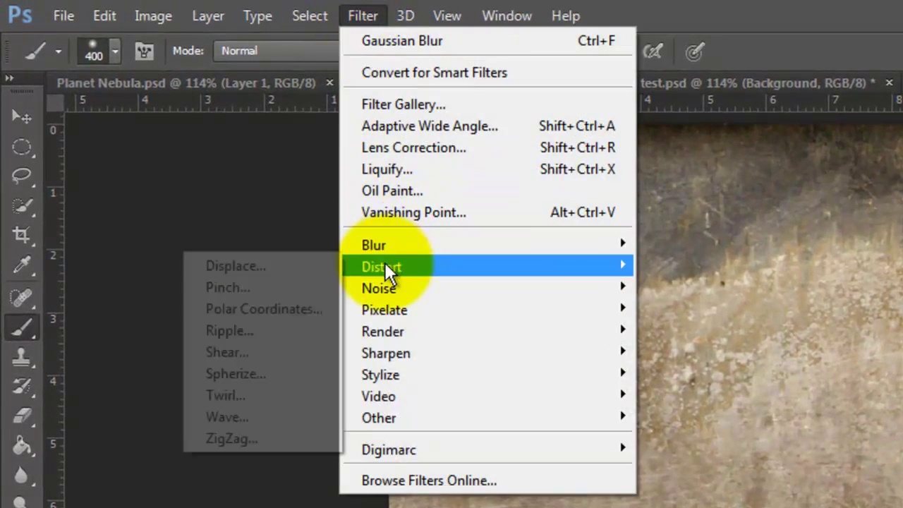
pyautogui.click(241, 376)
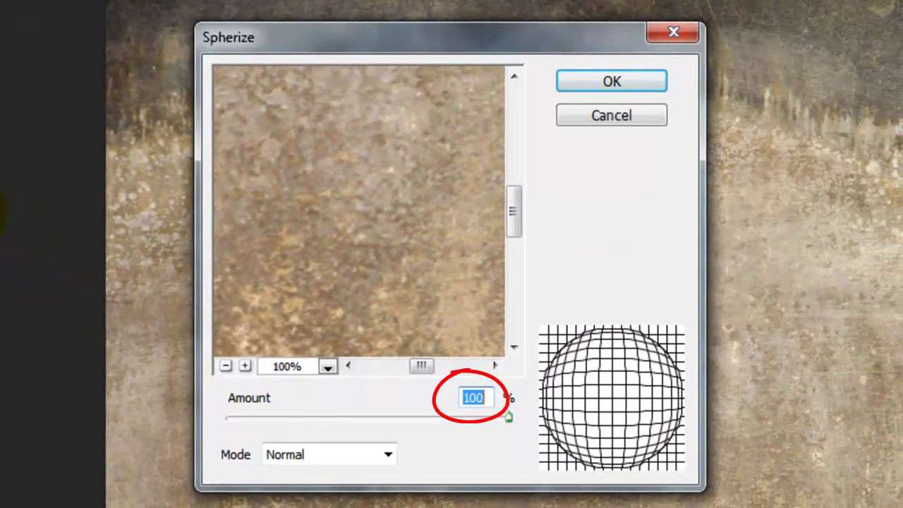
pyautogui.click(582, 82)
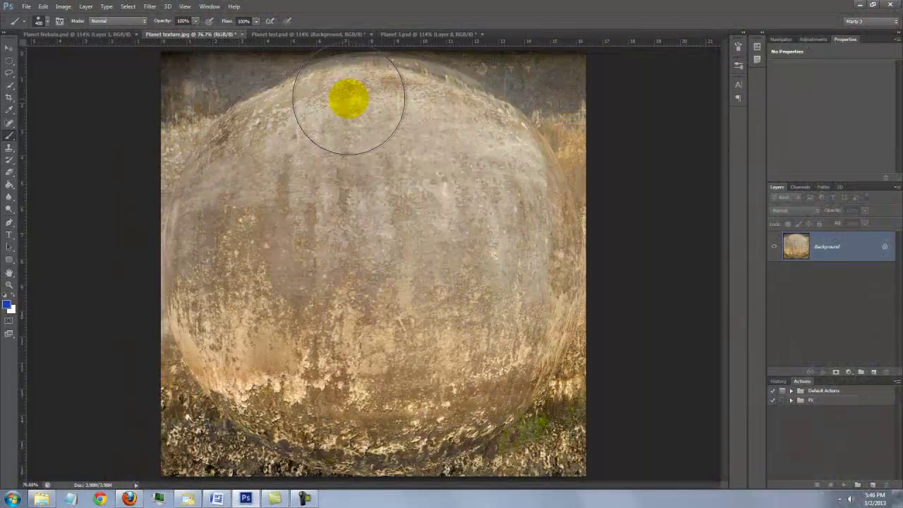
pyautogui.hotkey('ctrl', 'f')
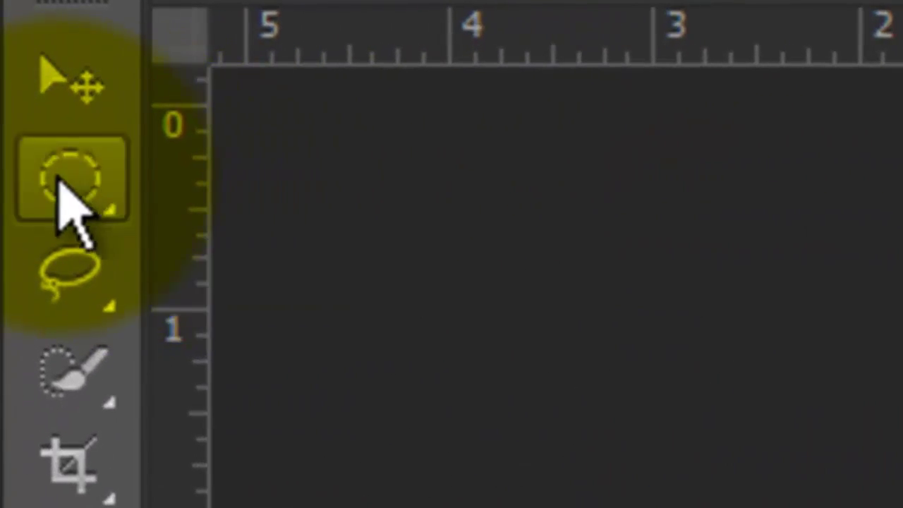
# Select a circle around the sphere with the Elliptical Marquee and copy it to Layer 1
pyautogui.click(9, 61)
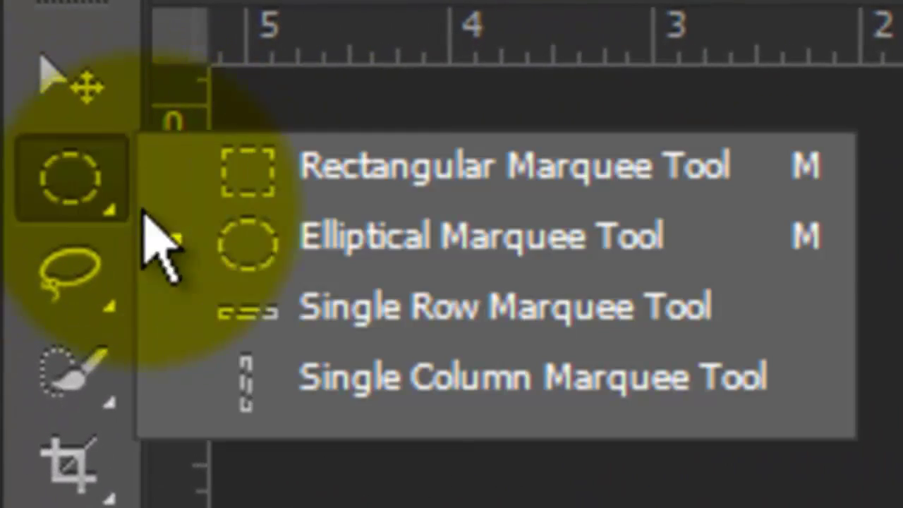
pyautogui.click(352, 270)
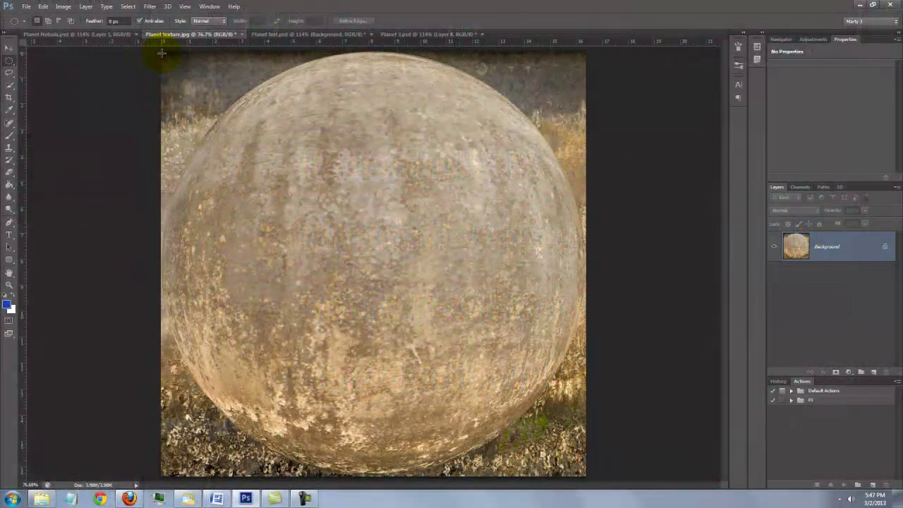
pyautogui.moveTo(162, 53); pyautogui.dragTo(585, 474)
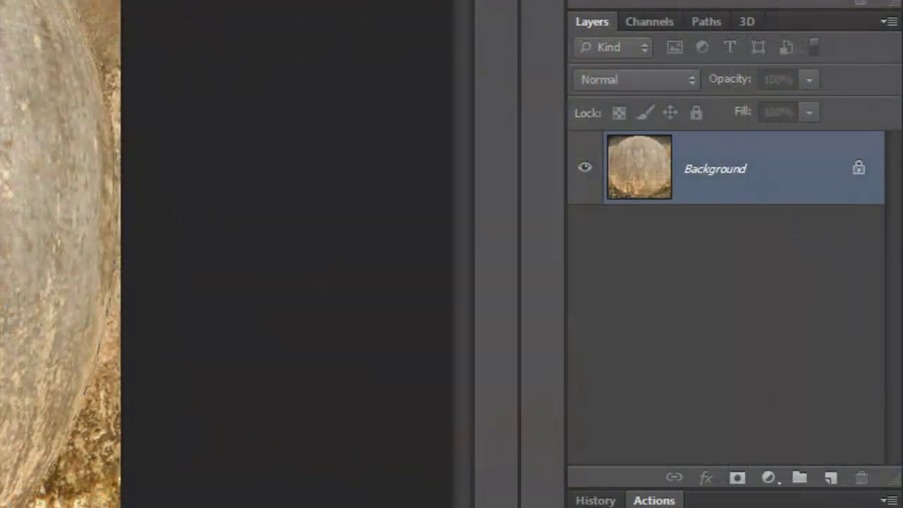
pyautogui.hotkey('ctrl', 'j')
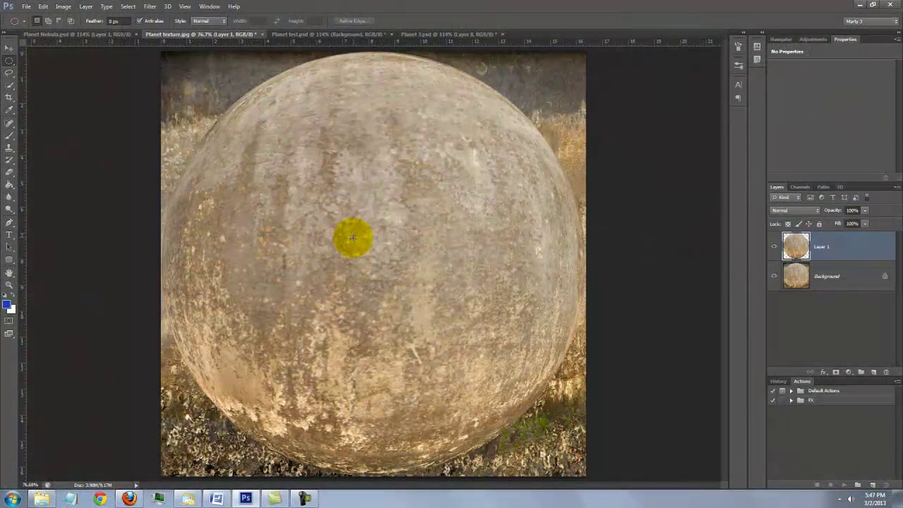
# Drag the sphere layer onto the Planet Nebula.psd canvas, creating Layer 2
pyautogui.press('v')
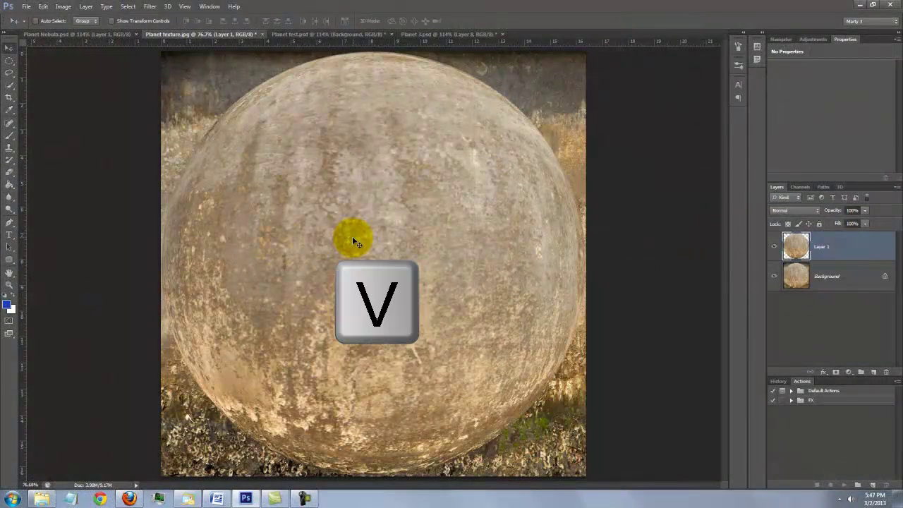
pyautogui.moveTo(352, 236); pyautogui.dragTo(101, 41)
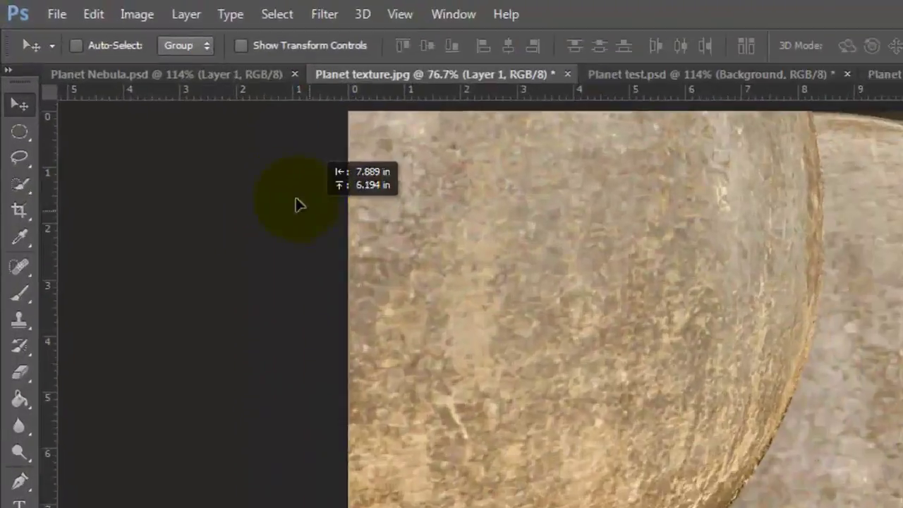
pyautogui.moveTo(357, 146); pyautogui.dragTo(359, 132)
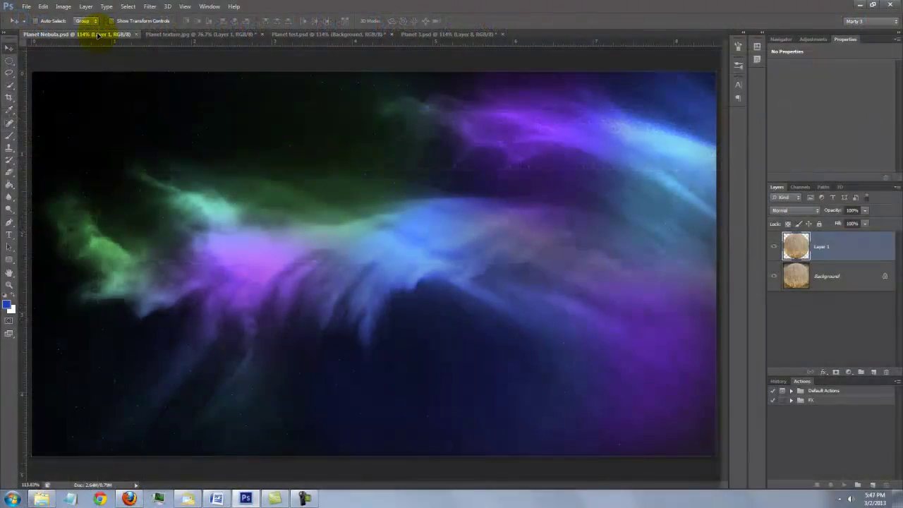
pyautogui.moveTo(103, 42); pyautogui.dragTo(397, 286)
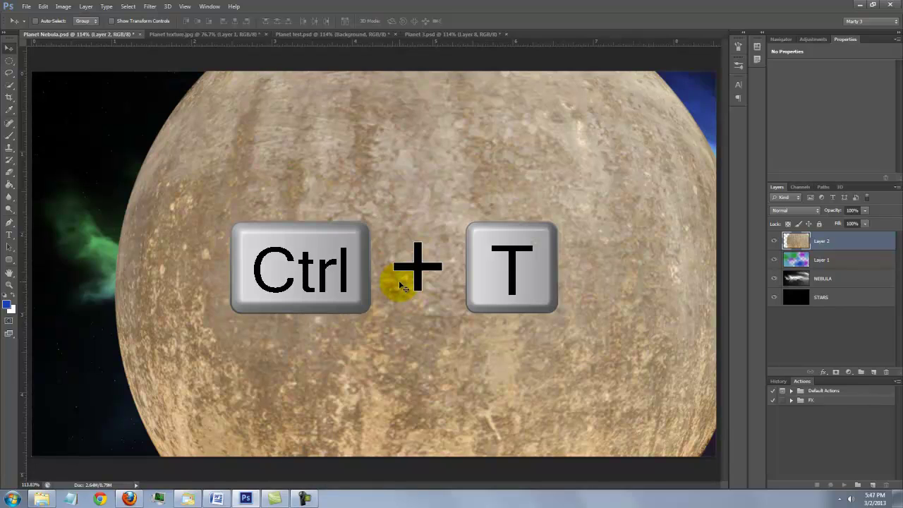
# Scale the planet proportionally to 19% and move it right and down over the nebula
pyautogui.hotkey('ctrl', 't')
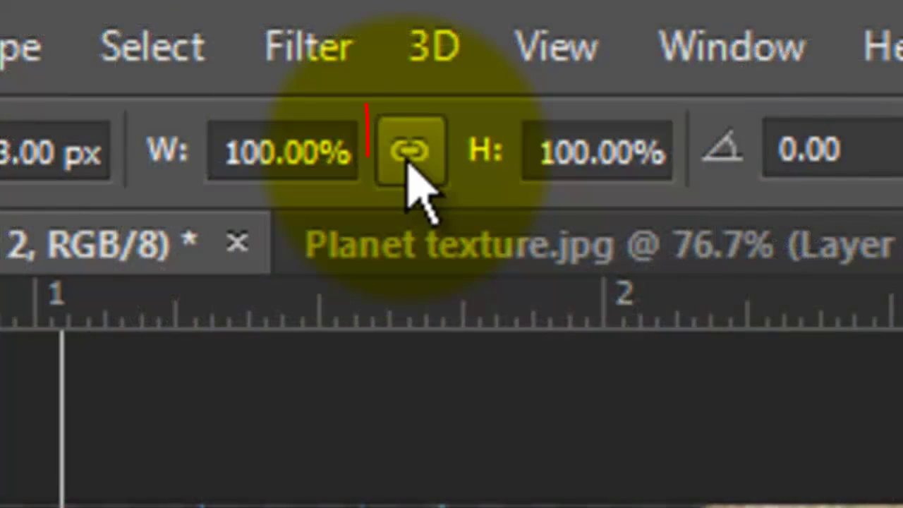
pyautogui.click(408, 163)
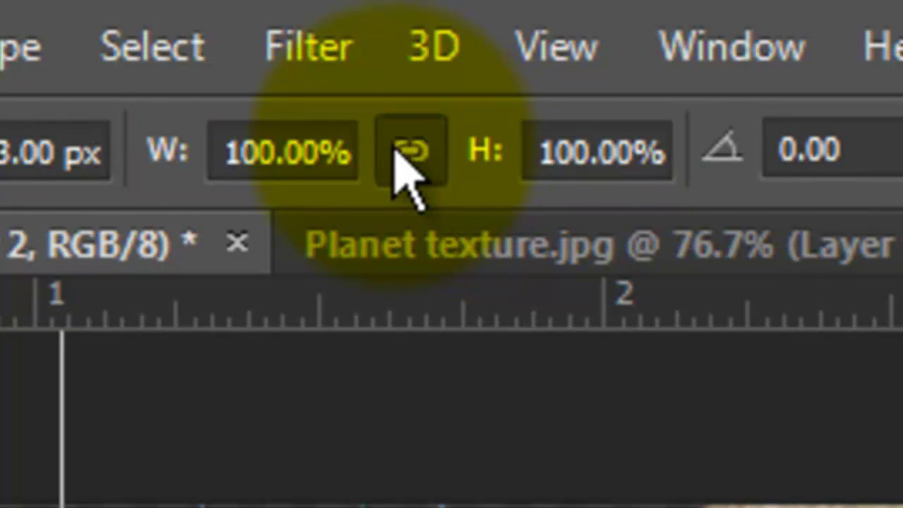
pyautogui.click(343, 138)
pyautogui.write('19')
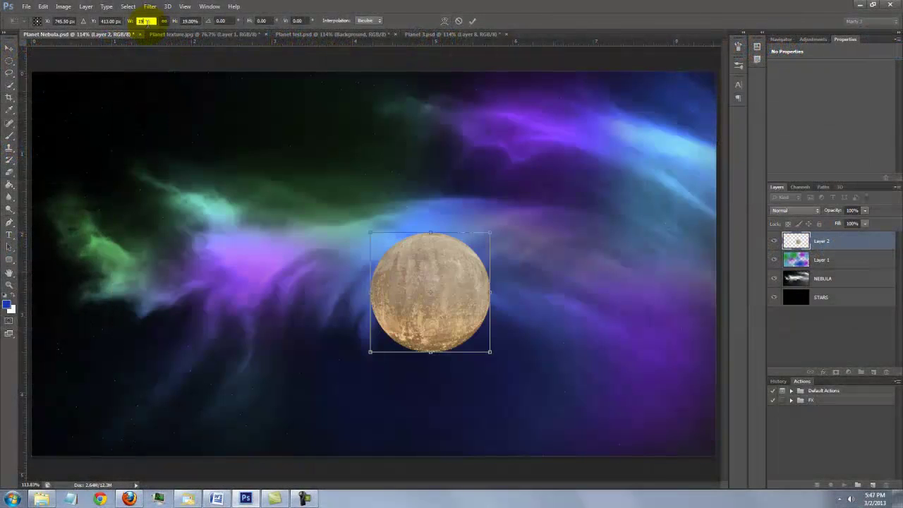
pyautogui.click(433, 262)
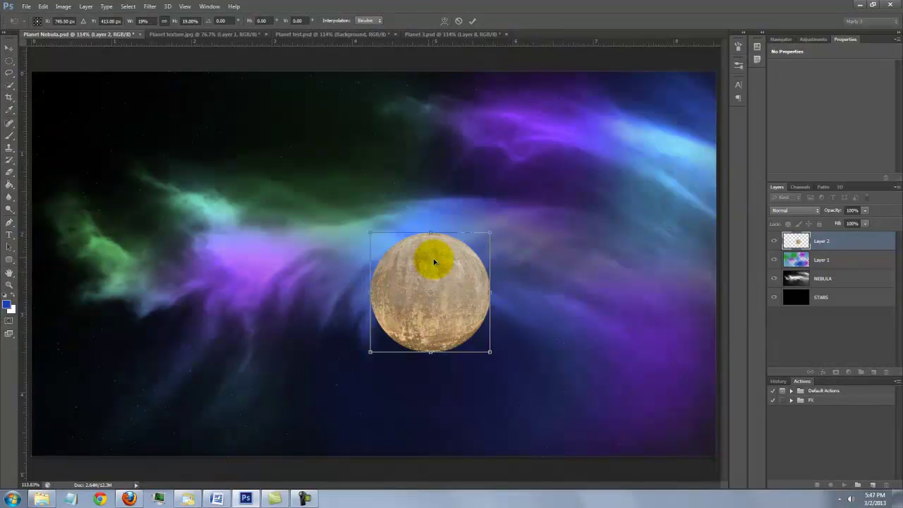
pyautogui.moveTo(434, 262); pyautogui.dragTo(532, 297)
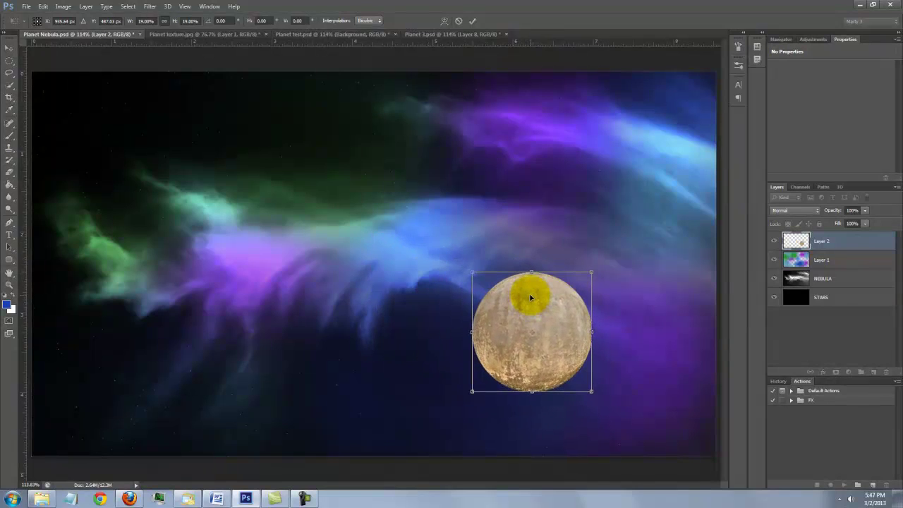
pyautogui.press('Return')
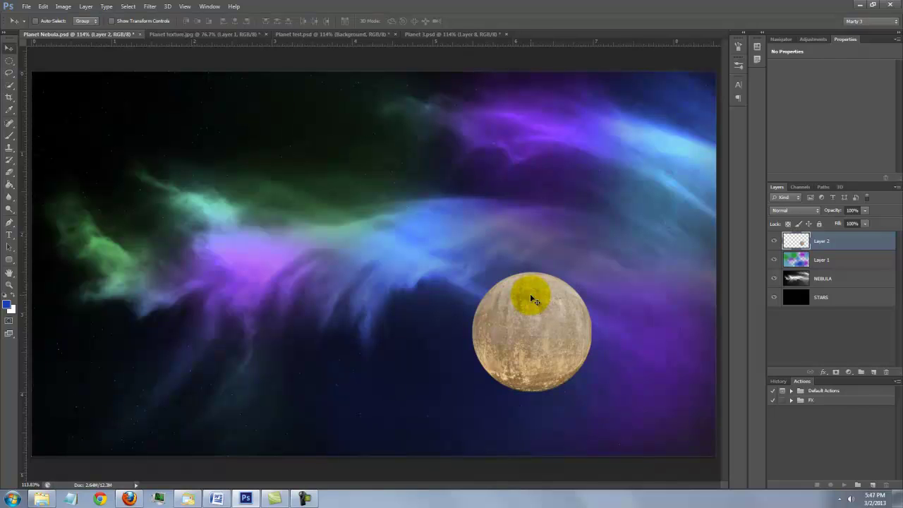
# Bring up the Layer Style dialog for the planet layer, Layer 2
pyautogui.hotkey('ctrl', 'alt', 'l')
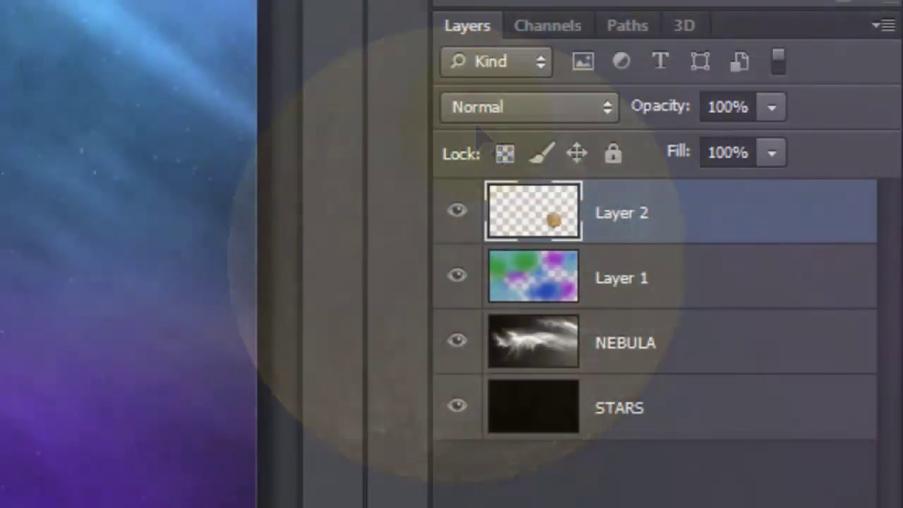
# Enable Outer Glow on the planet layer and set its colour to tan #d6b380
pyautogui.doubleClick(529, 213)
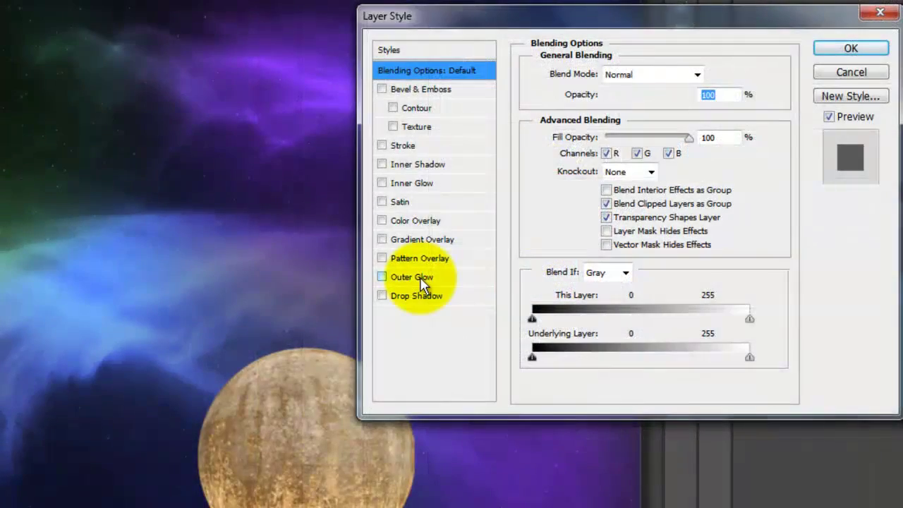
pyautogui.click(416, 278)
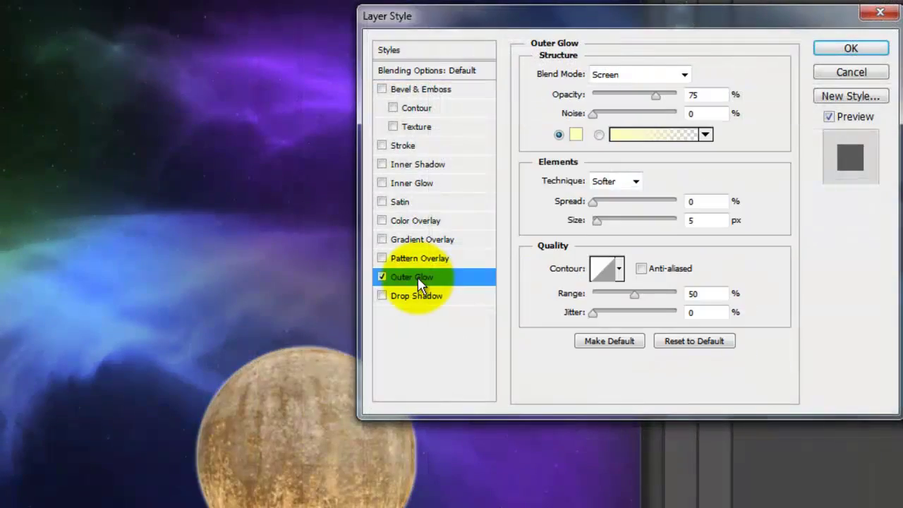
pyautogui.click(576, 135)
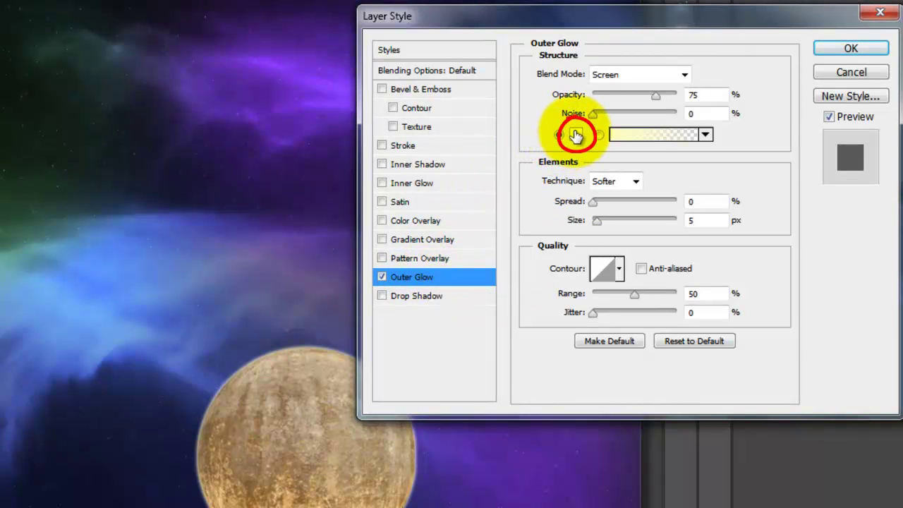
pyautogui.doubleClick(510, 256)
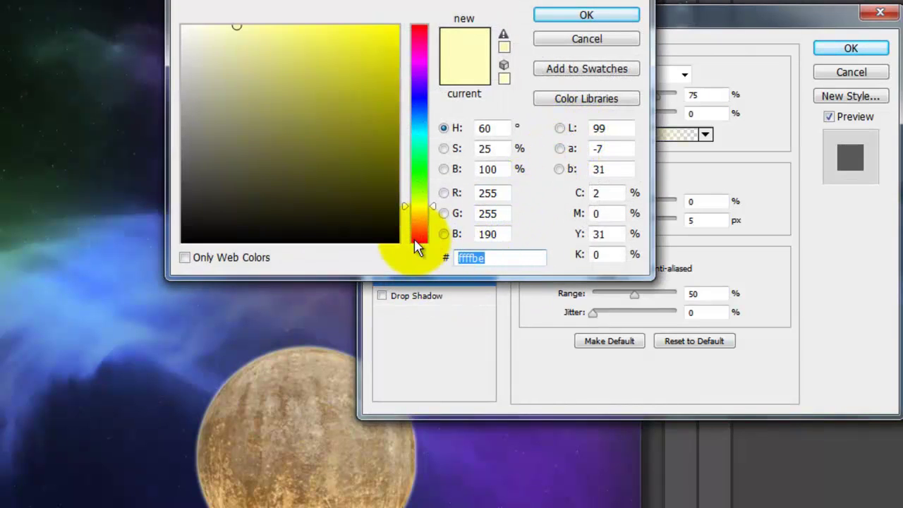
pyautogui.write('d6b380')
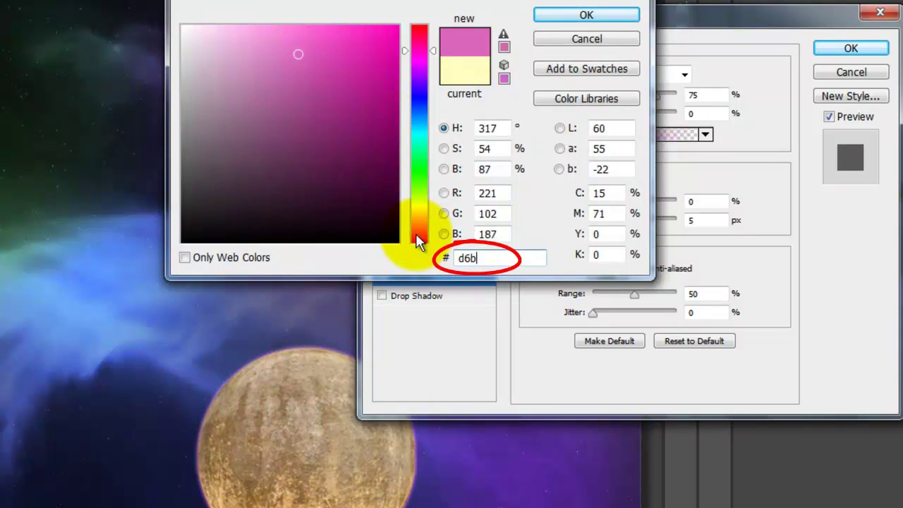
pyautogui.click(586, 15)
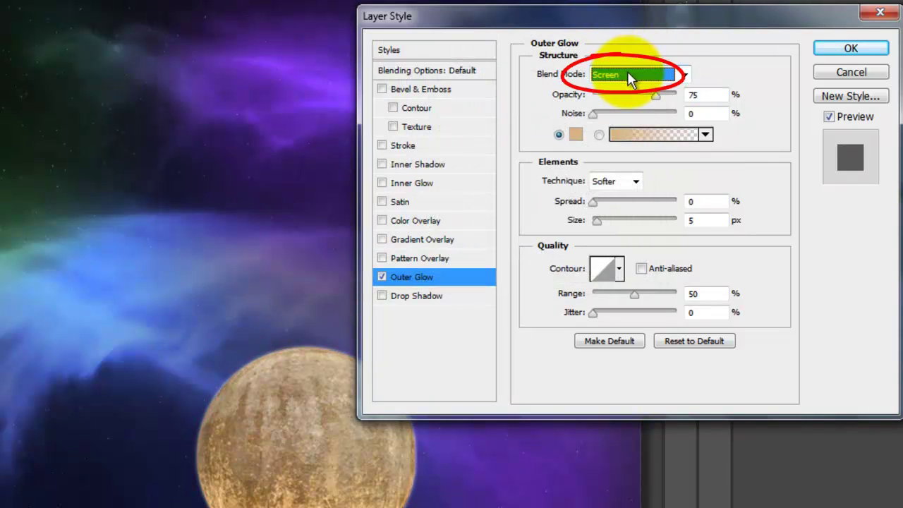
# Set the outer glow opacity to 33% and its size to 59 px
pyautogui.click(692, 94)
pyautogui.write('33')
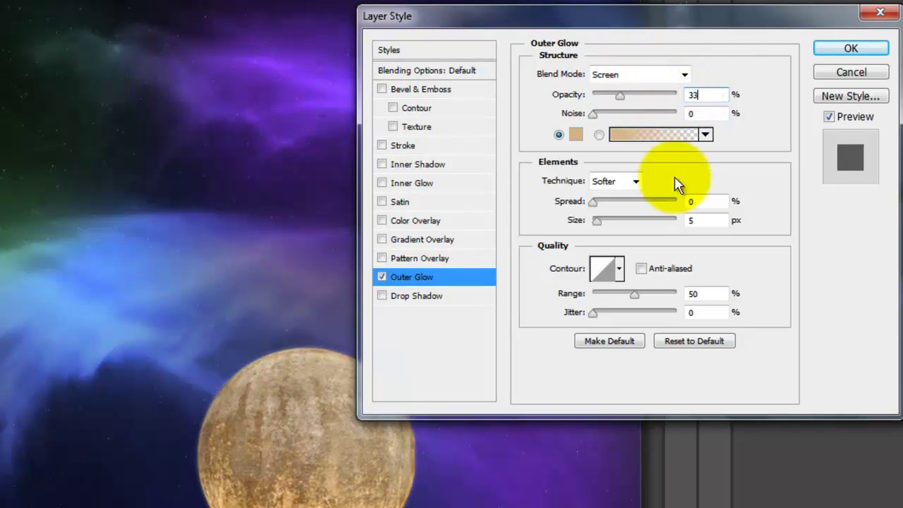
pyautogui.doubleClick(692, 220)
pyautogui.write('59')
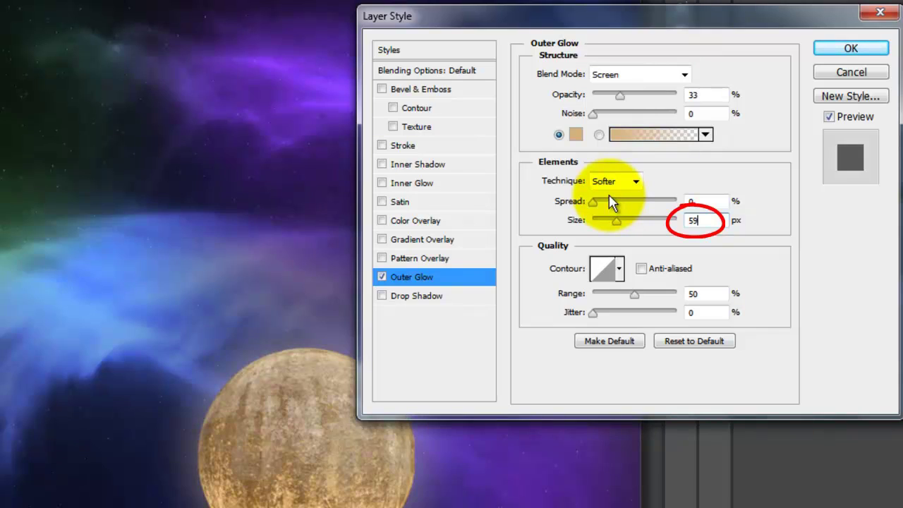
# Enable Inner Glow on the planet with pale yellow colour #ffffbe
pyautogui.click(420, 182)
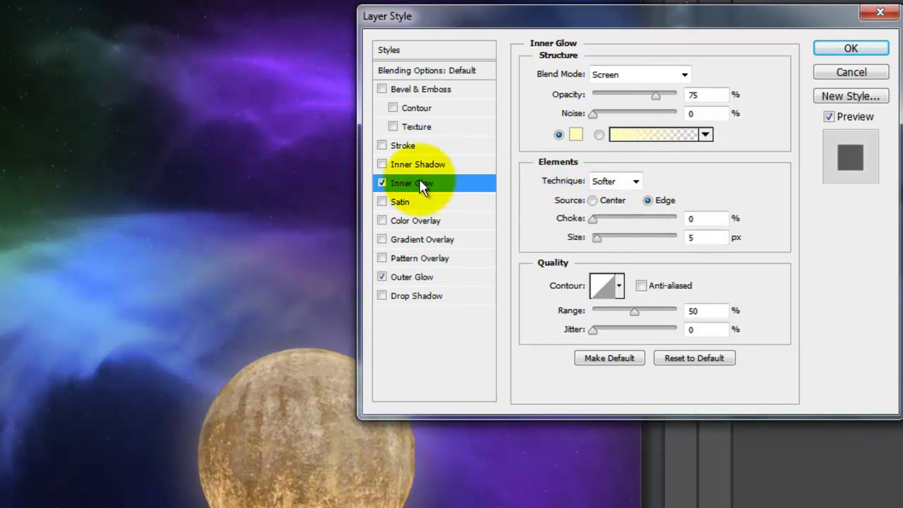
pyautogui.click(576, 138)
pyautogui.doubleClick(501, 254)
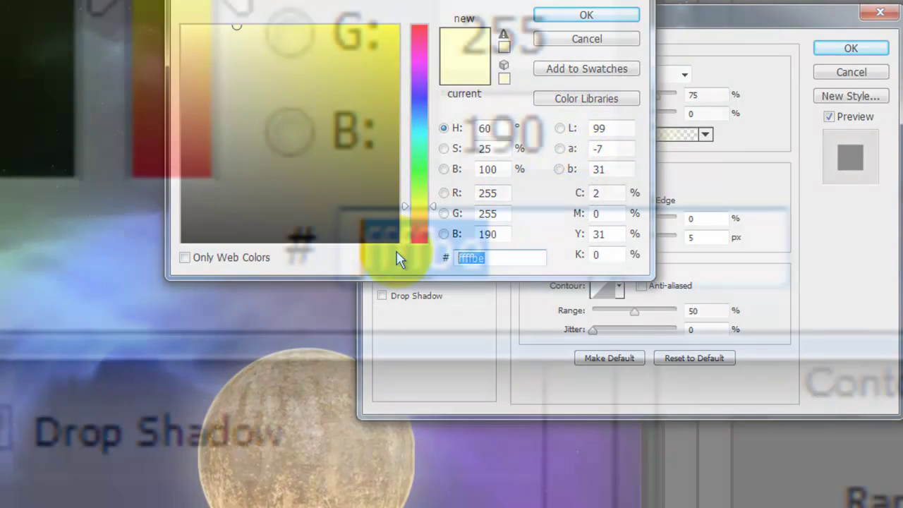
pyautogui.write('ffffb')
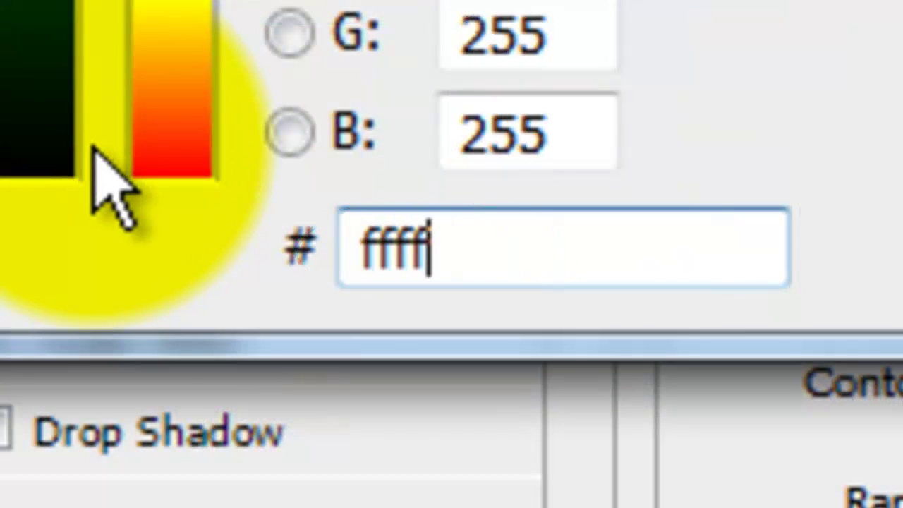
pyautogui.write('e')
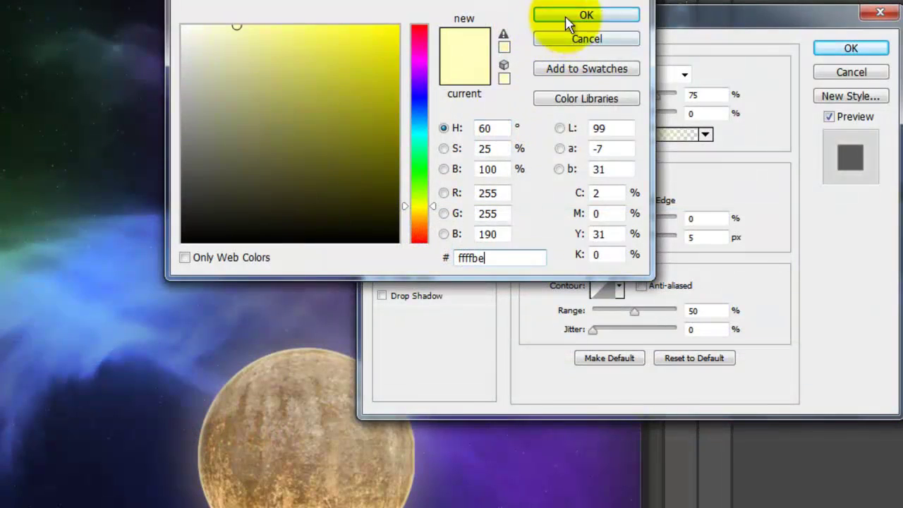
pyautogui.click(567, 15)
# Set the inner glow to Lighten, 38% opacity and 40 px, then apply both glows
pyautogui.click(626, 77)
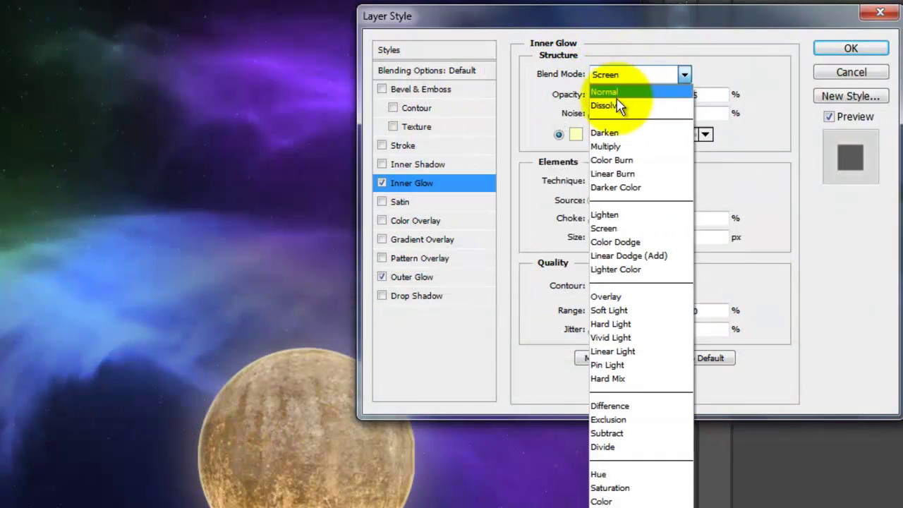
pyautogui.click(602, 214)
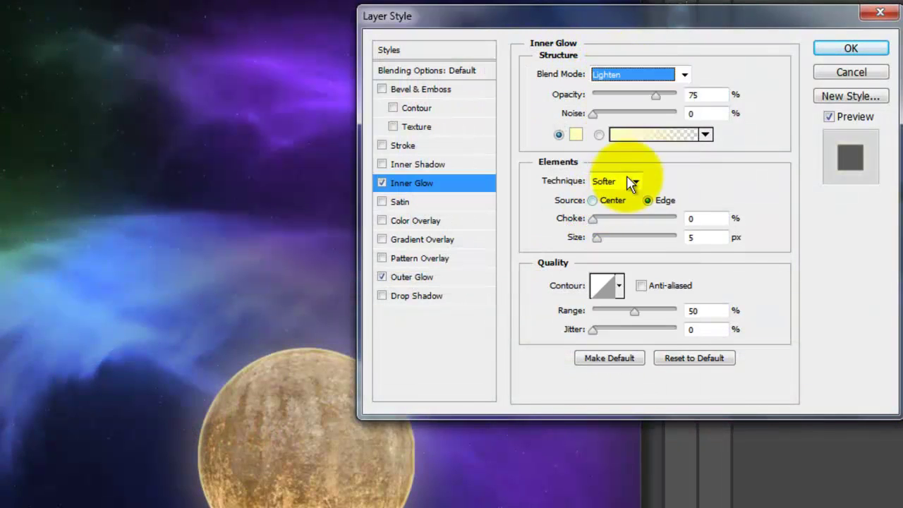
pyautogui.click(710, 97)
pyautogui.moveTo(655, 94); pyautogui.dragTo(613, 92)
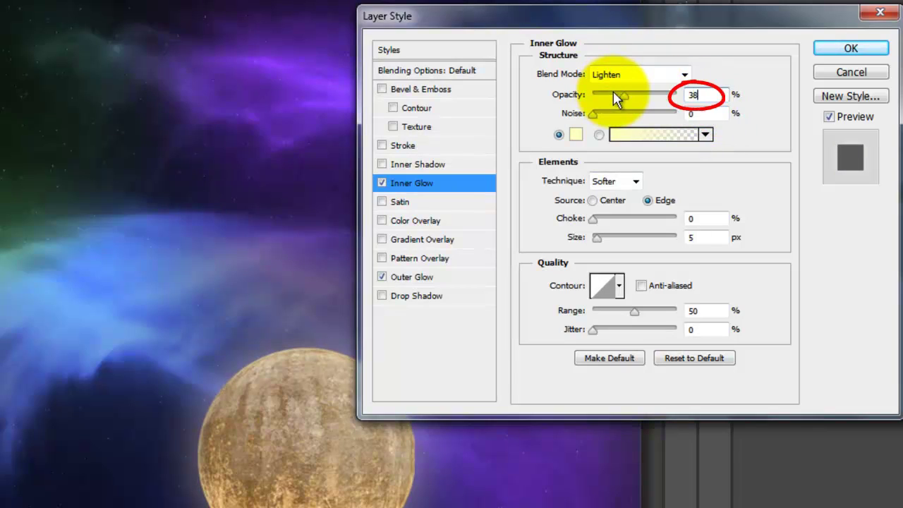
pyautogui.doubleClick(697, 237)
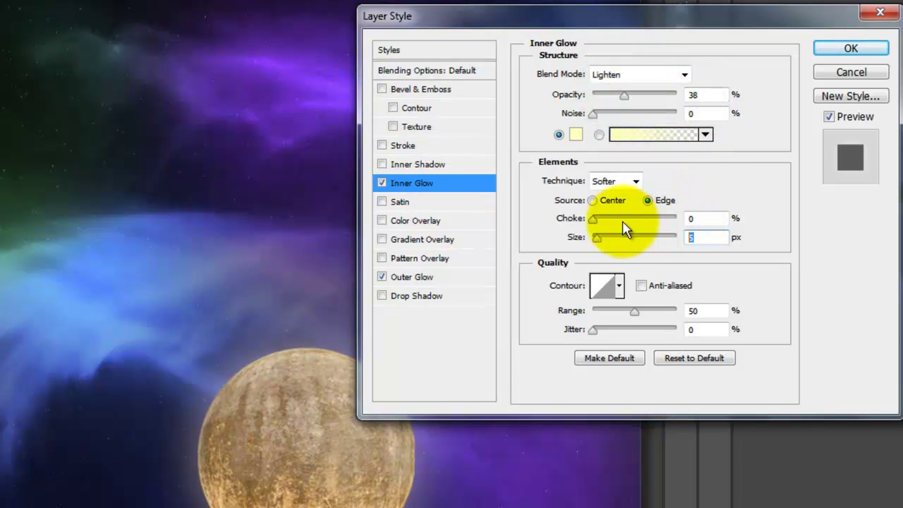
pyautogui.write('40')
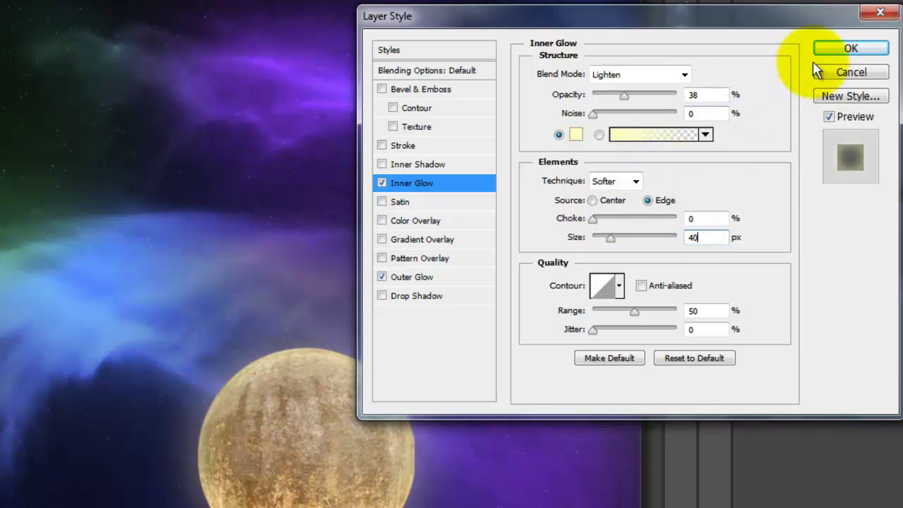
pyautogui.click(837, 50)
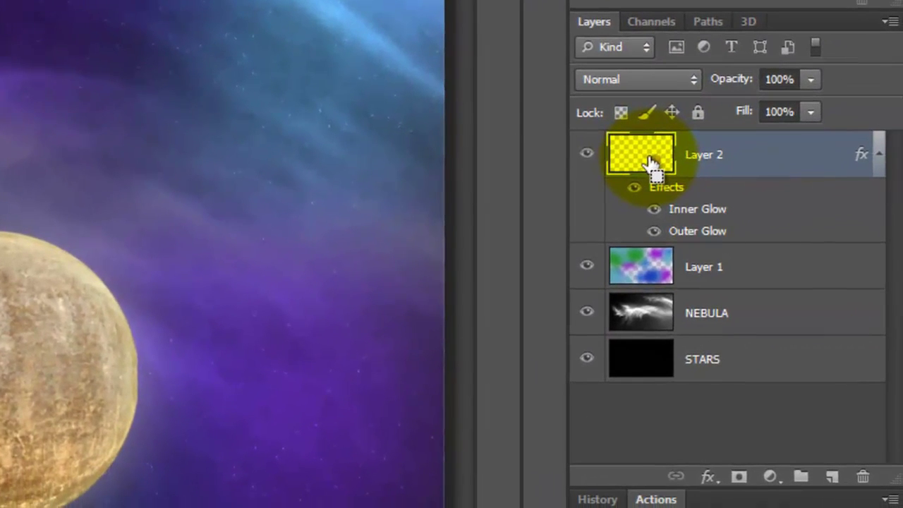
# Load the planet's outline as a selection and fill it with black on new Layer 3
pyautogui.press('ctrl')
pyautogui.keyDown('ctrl'); pyautogui.click(650, 161); pyautogui.keyUp('ctrl')
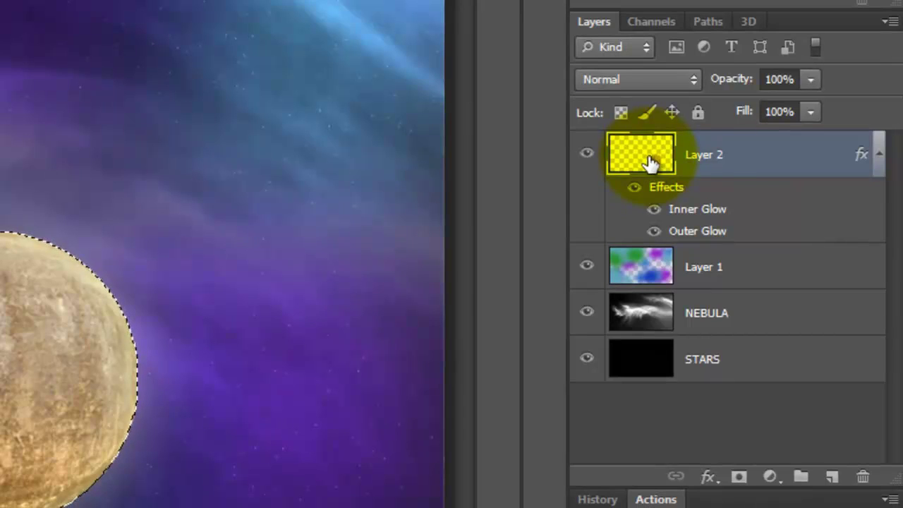
pyautogui.click(833, 477)
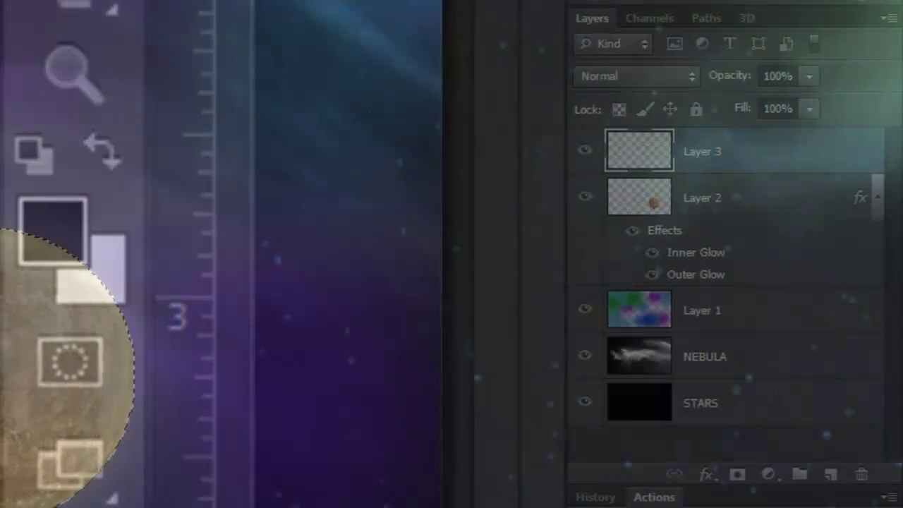
pyautogui.hotkey('alt', 'Delete')
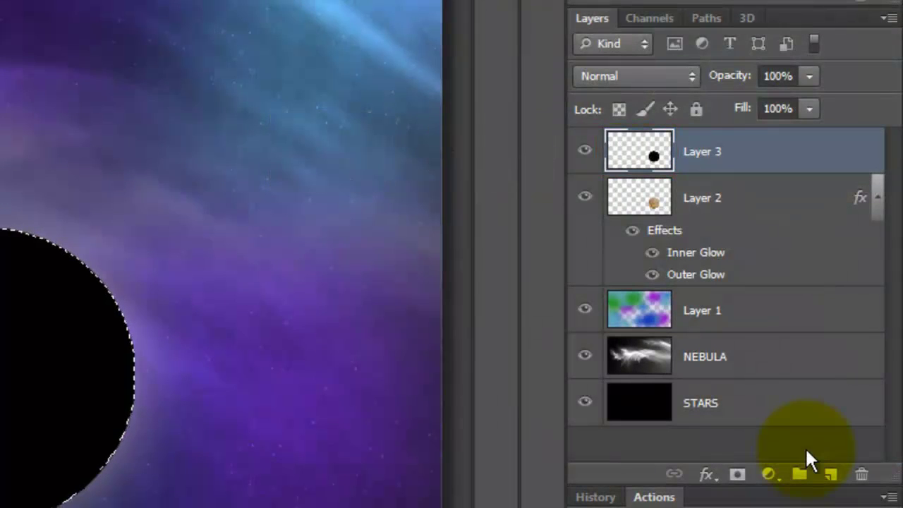
# Mask Layer 3 to the planet, unlink the mask, and move the black circle up-right
pyautogui.click(737, 475)
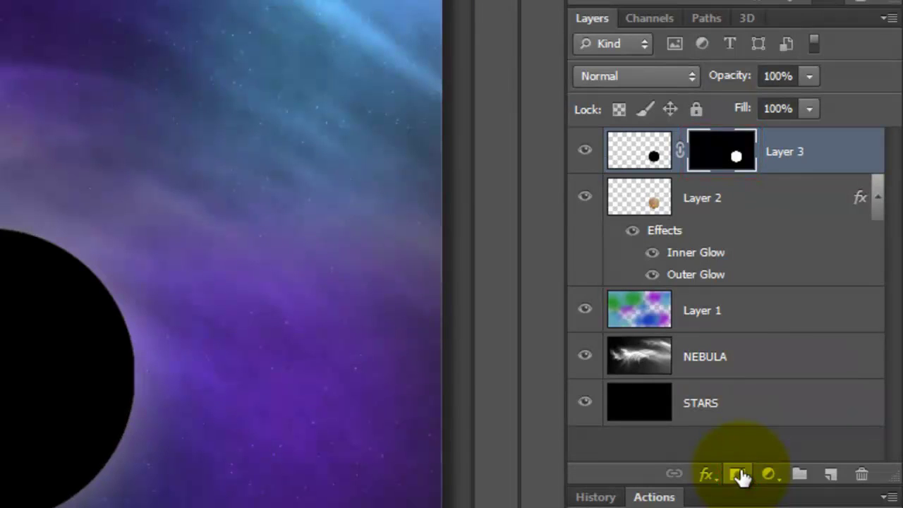
pyautogui.click(679, 150)
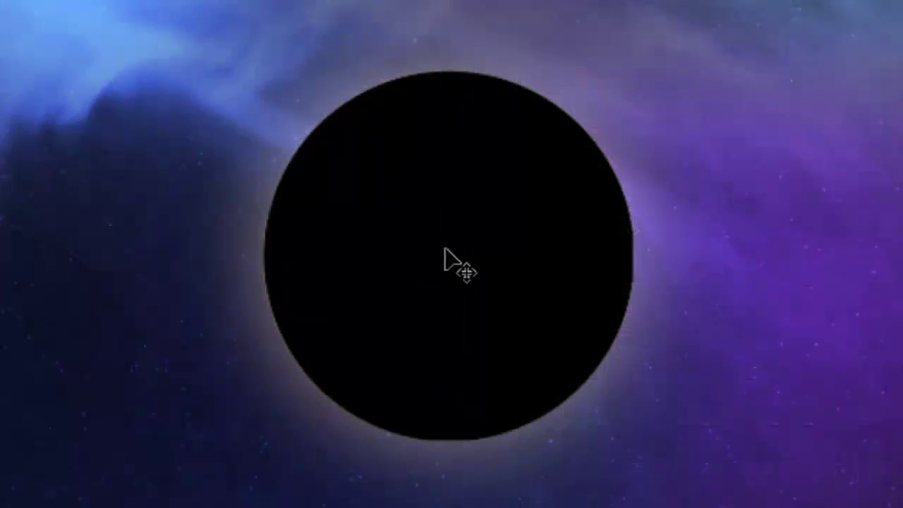
pyautogui.moveTo(444, 262); pyautogui.dragTo(494, 203)
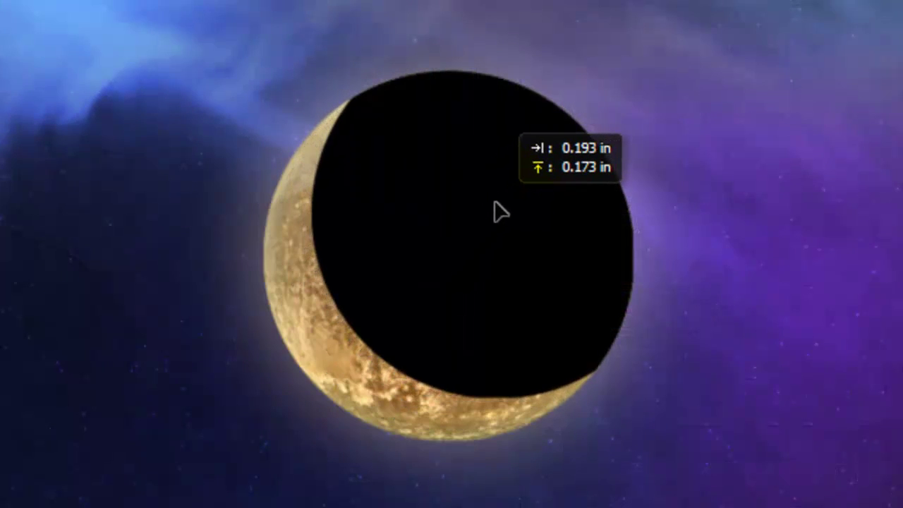
# Apply a Gaussian Blur with a 15-pixel radius to the black shadow
pyautogui.click(331, 16)
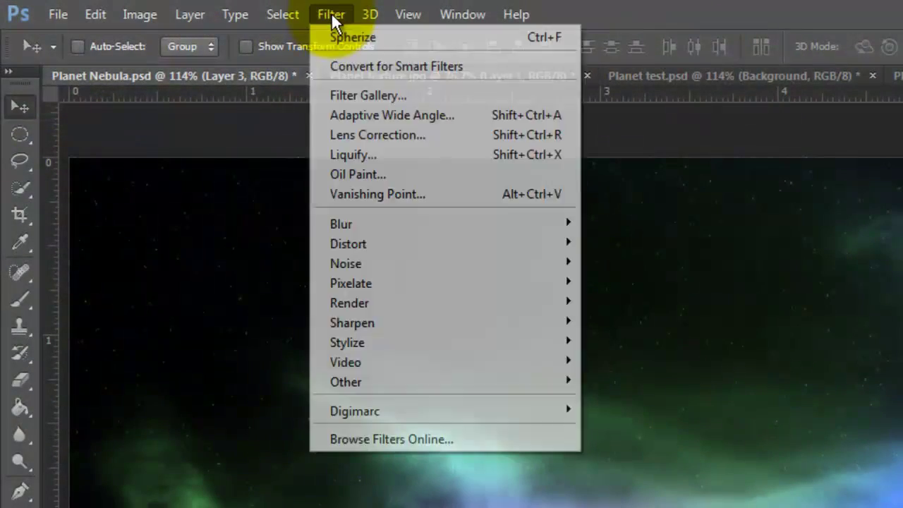
pyautogui.moveTo(366, 223)
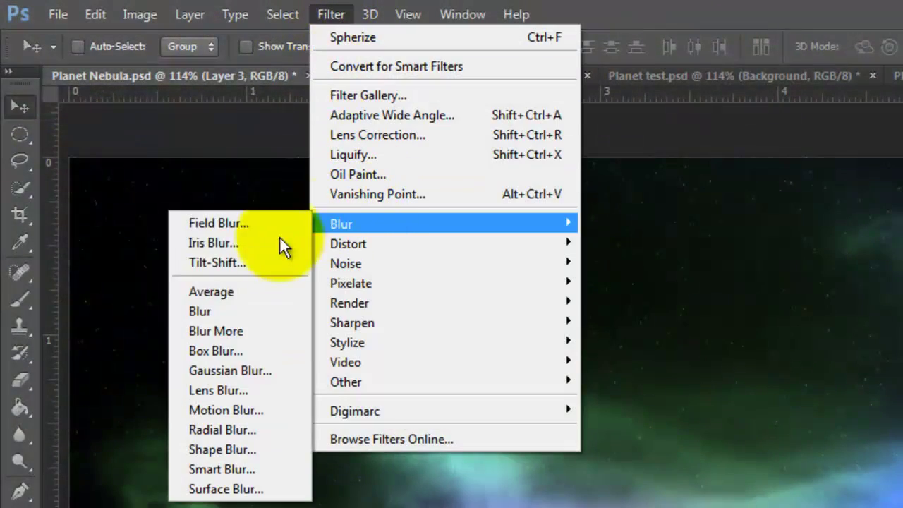
pyautogui.click(247, 372)
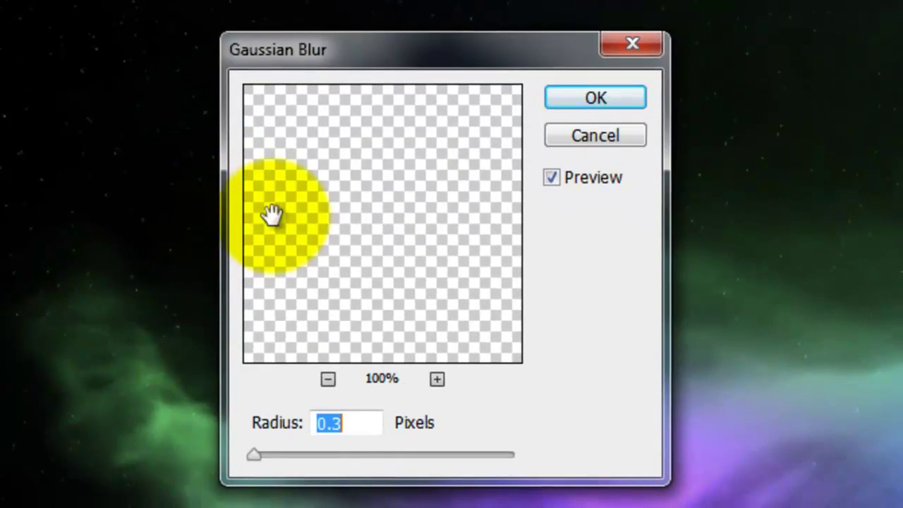
pyautogui.click(346, 424)
pyautogui.press('BackSpace')
pyautogui.press('BackSpace')
pyautogui.press('BackSpace')
pyautogui.write('15')
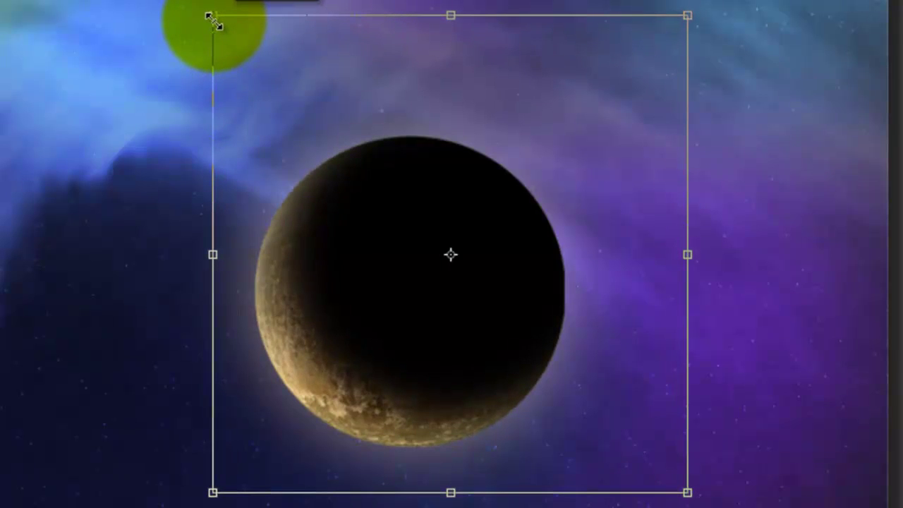
# Enlarge and reposition the shadow over the planet, then set Layer 3 opacity to 90%
pyautogui.moveTo(465, 206); pyautogui.dragTo(468, 259)
pyautogui.press('Return')
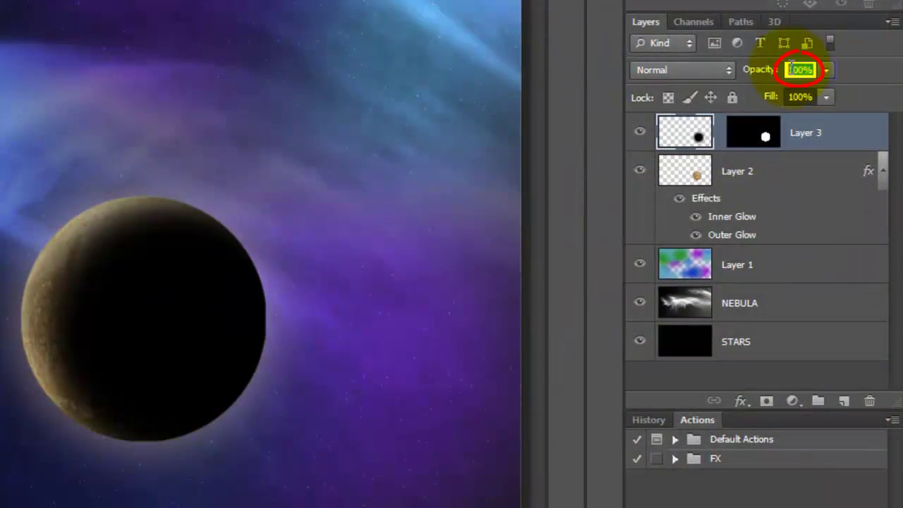
pyautogui.press('9')
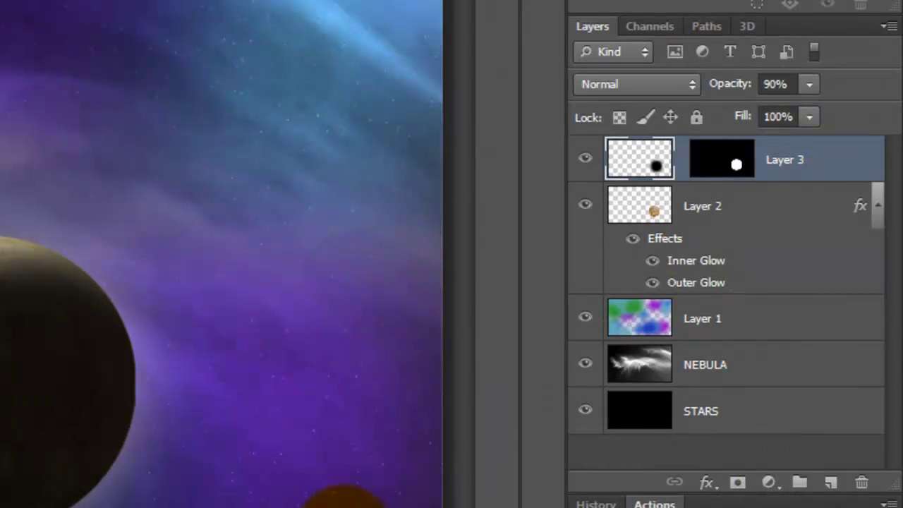
# Stamp all visible layers into a new Layer 4 with Ctrl+Alt+Shift+E
pyautogui.hotkey('ctrl', 'shift', 'alt', 'e')
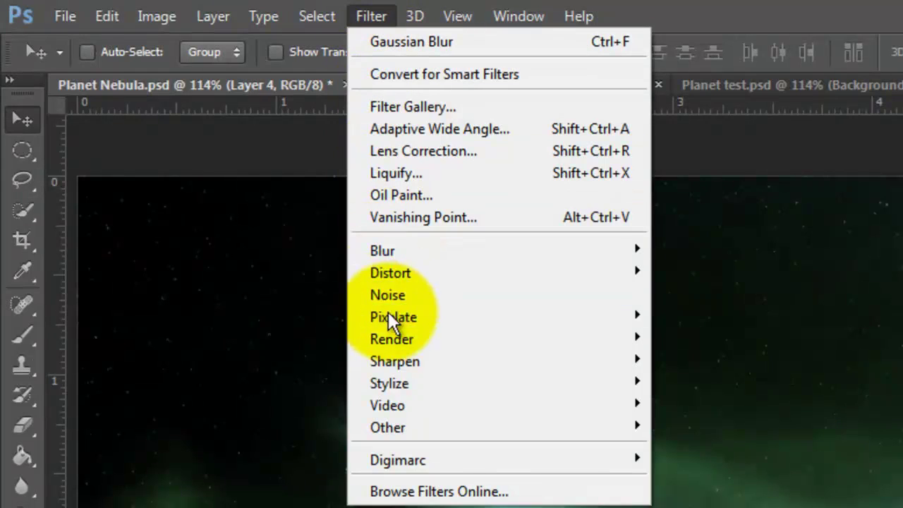
# Add a Lens Flare to Layer 4 at 50% brightness with the 50-300mm Zoom lens
pyautogui.moveTo(390, 340)
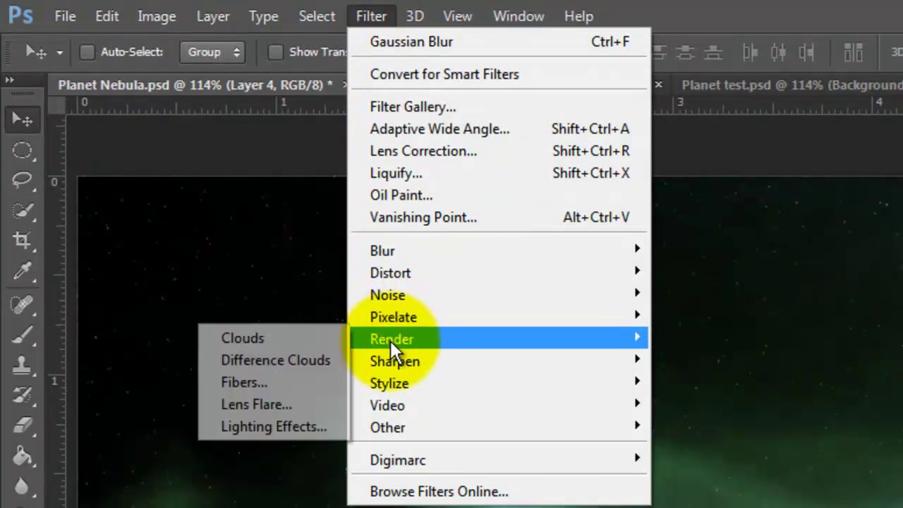
pyautogui.click(272, 410)
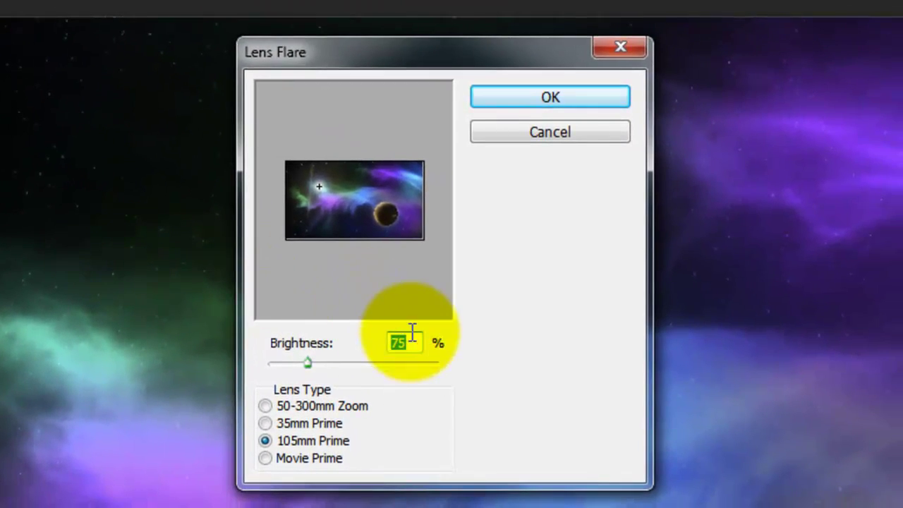
pyautogui.write('5')
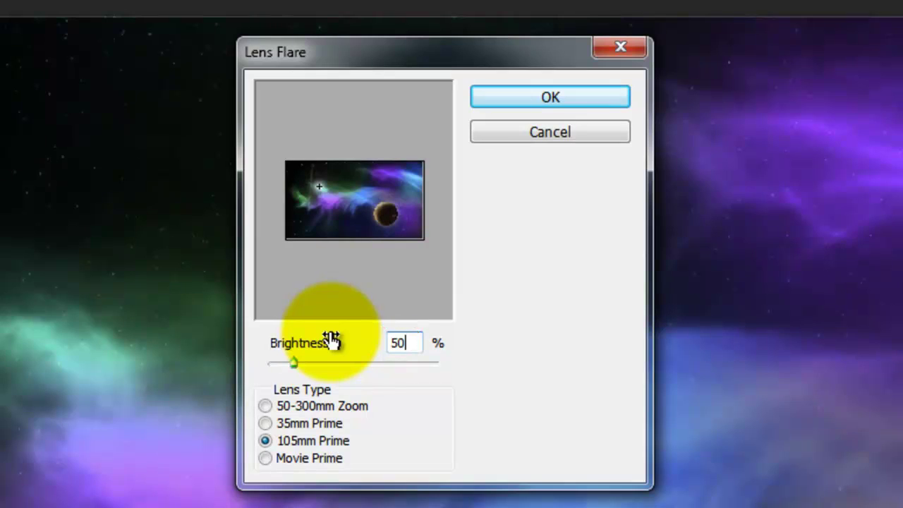
pyautogui.click(265, 405)
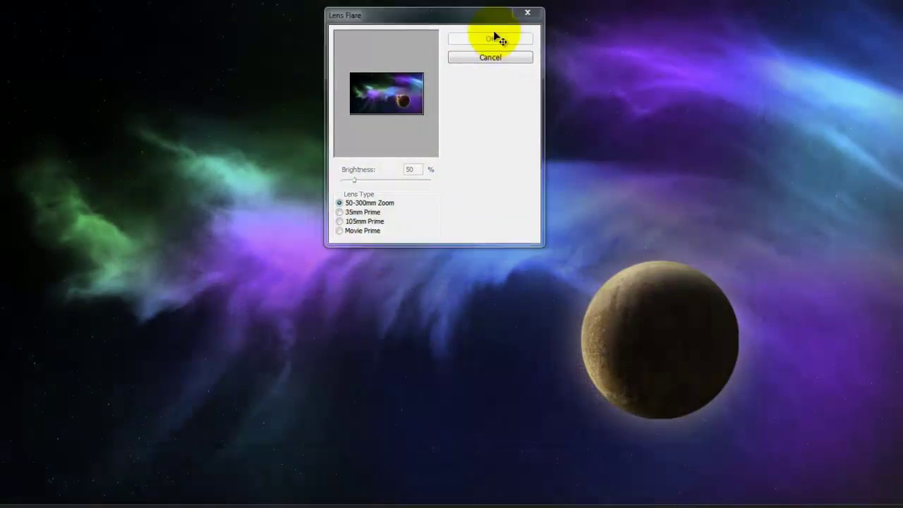
# Duplicate Layer 4 and start a Lens Flare using the 105mm Prime lens
pyautogui.hotkey('ctrl', 'j')
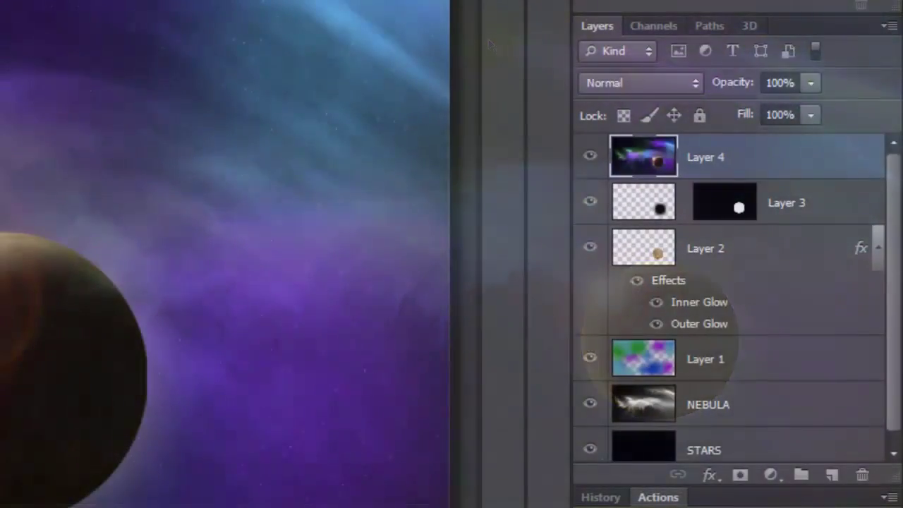
pyautogui.hotkey('ctrl', 'j')
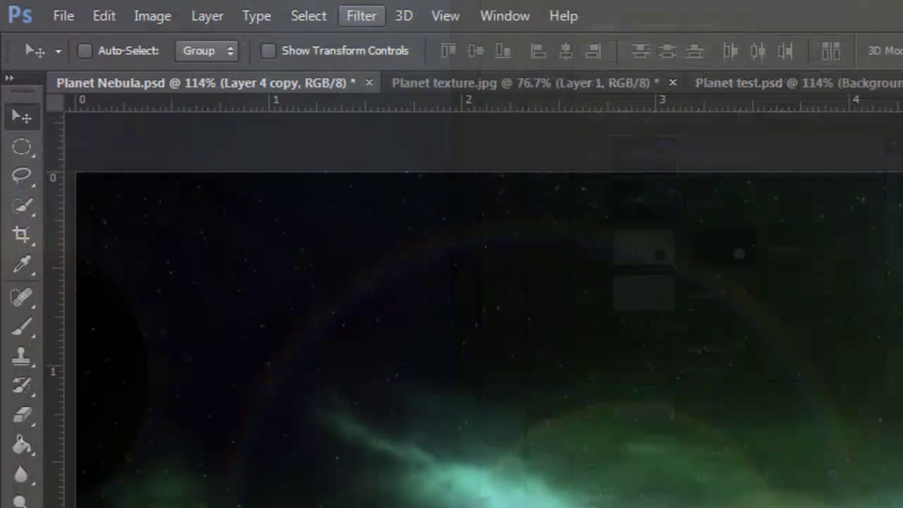
pyautogui.click(361, 15)
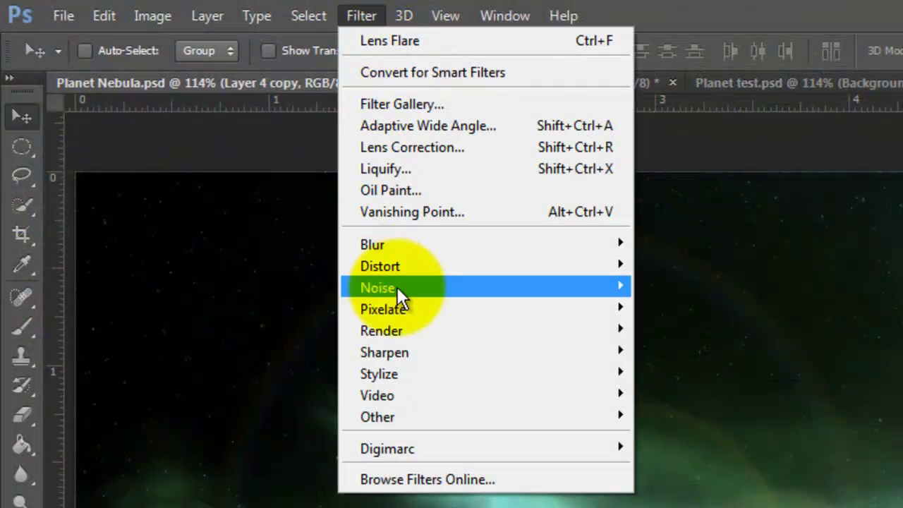
pyautogui.moveTo(396, 331)
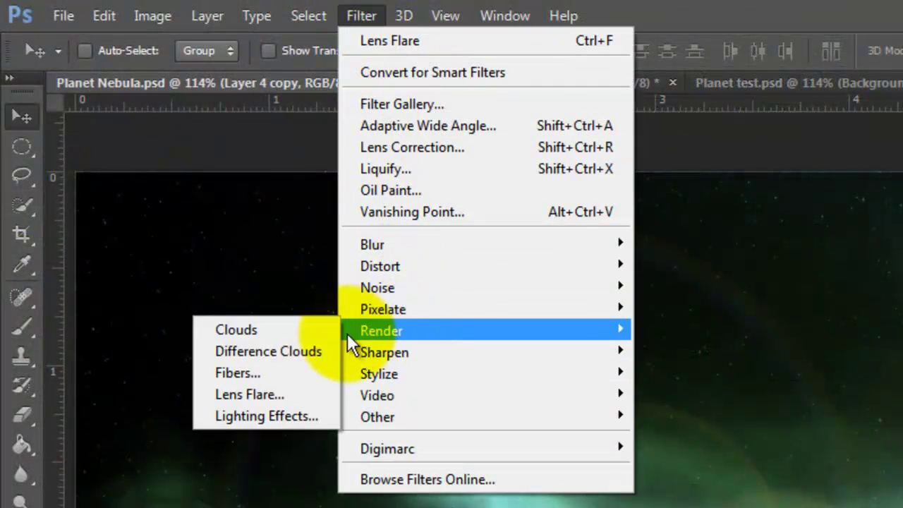
pyautogui.click(274, 391)
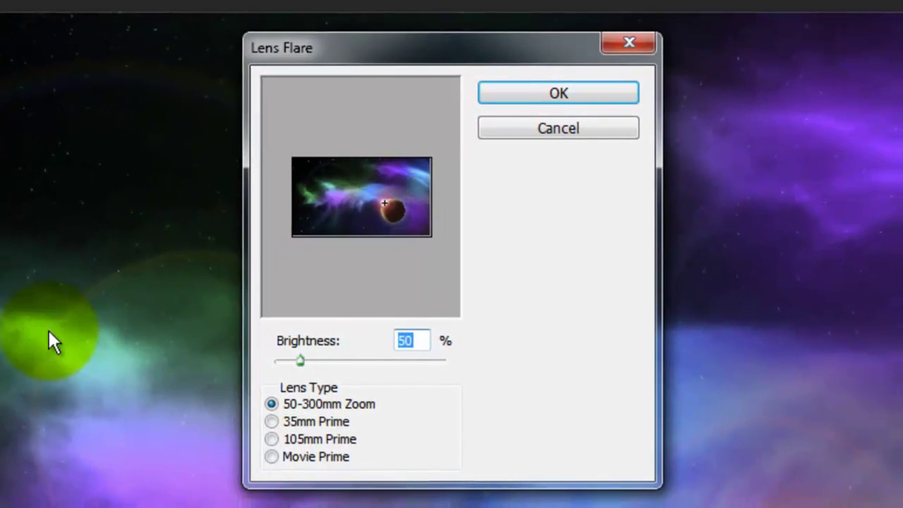
pyautogui.click(273, 438)
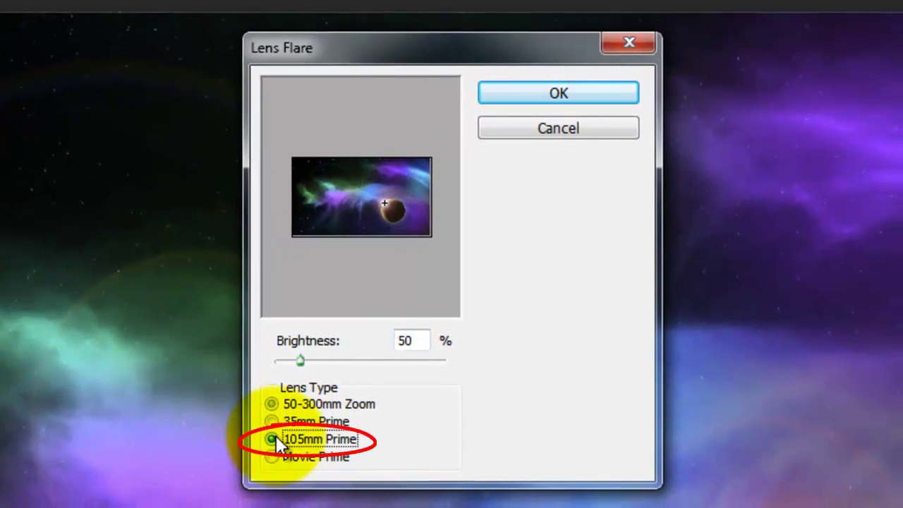
# Set flare brightness to 75% and place its centre on the planet's upper-left edge
pyautogui.hotkey('shift', 'Tab')
pyautogui.write('75')
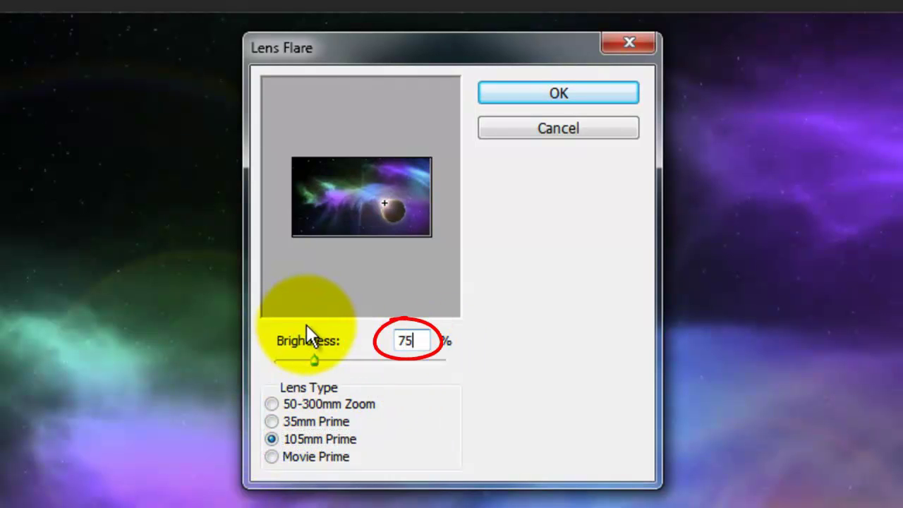
pyautogui.click(386, 205)
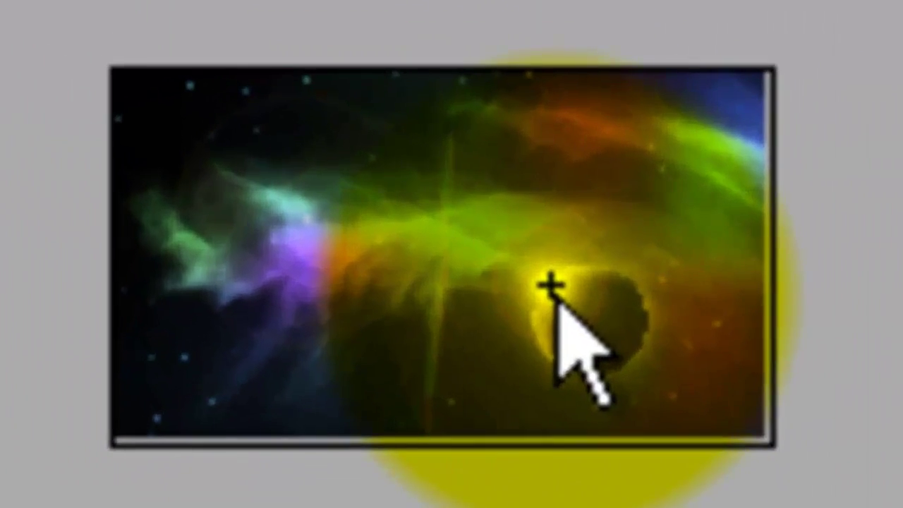
pyautogui.moveTo(431, 229); pyautogui.dragTo(313, 184)
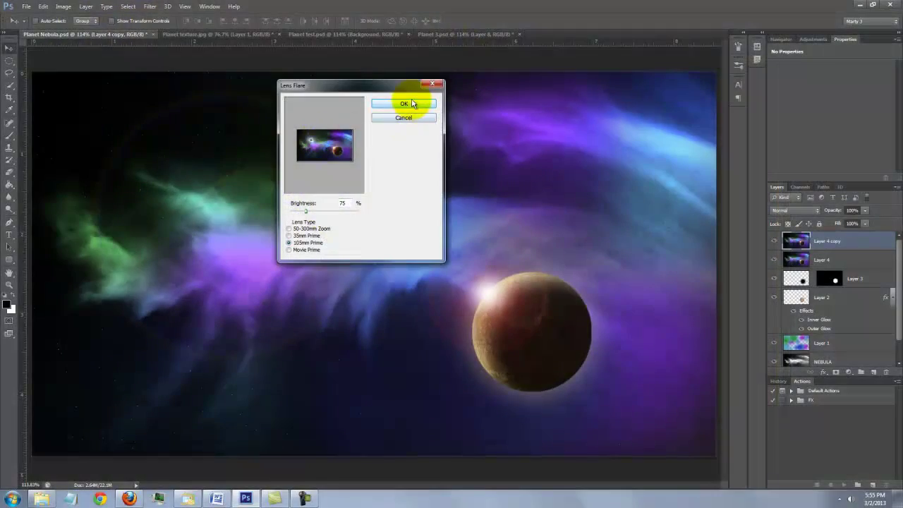